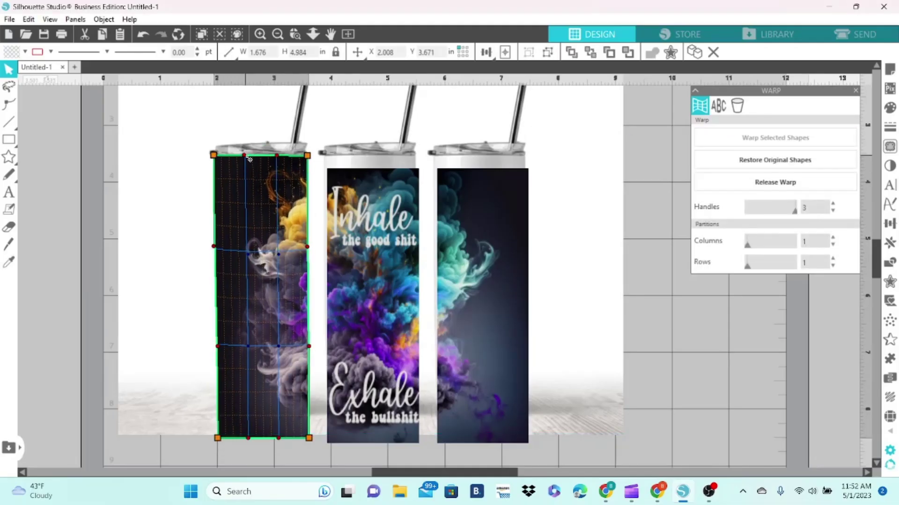
# - Finish curving the left panel's bottom, then warp the middle tumbler panel's top and bottom edges
pyautogui.moveTo(248, 438); pyautogui.dragTo(244, 420)
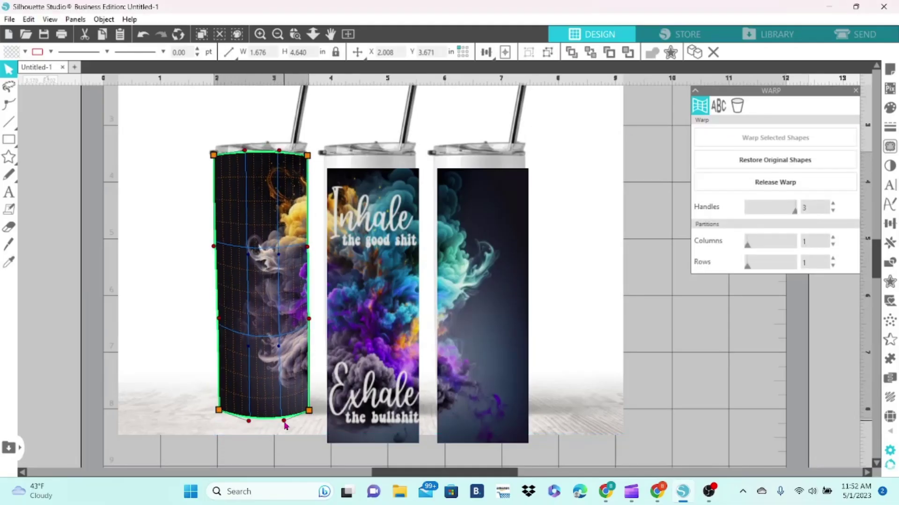
pyautogui.click(420, 354)
pyautogui.click(407, 351)
pyautogui.click(775, 138)
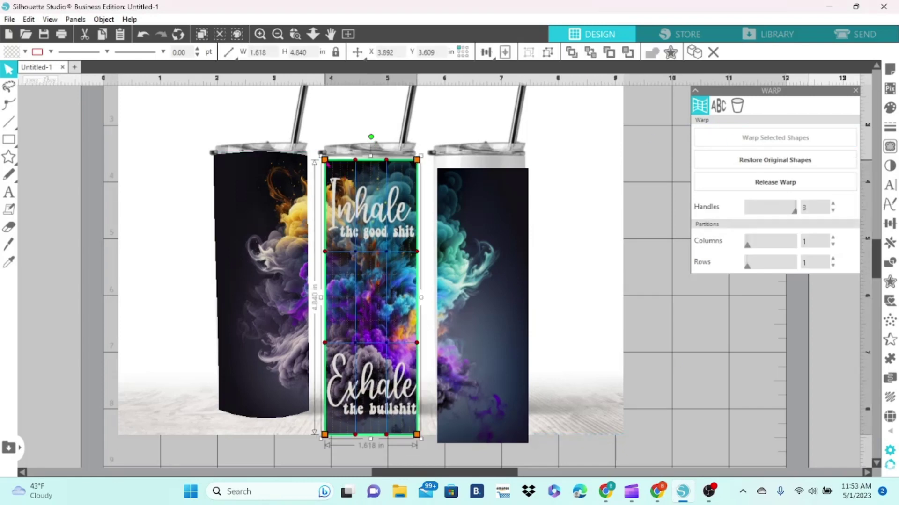
pyautogui.moveTo(386, 155); pyautogui.dragTo(386, 151)
pyautogui.moveTo(325, 434); pyautogui.dragTo(325, 409)
pyautogui.moveTo(417, 435); pyautogui.dragTo(391, 424)
# - Add a warp grid to the right tumbler panel and curve its top and bottom edges
pyautogui.click(482, 281)
pyautogui.click(775, 137)
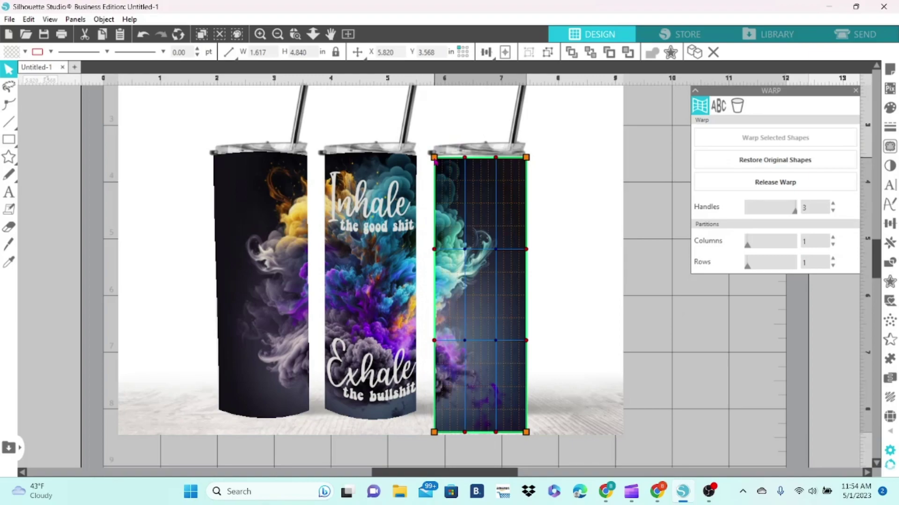
pyautogui.moveTo(495, 154); pyautogui.dragTo(495, 151)
pyautogui.moveTo(434, 433); pyautogui.dragTo(468, 424)
pyautogui.moveTo(526, 432); pyautogui.dragTo(525, 411)
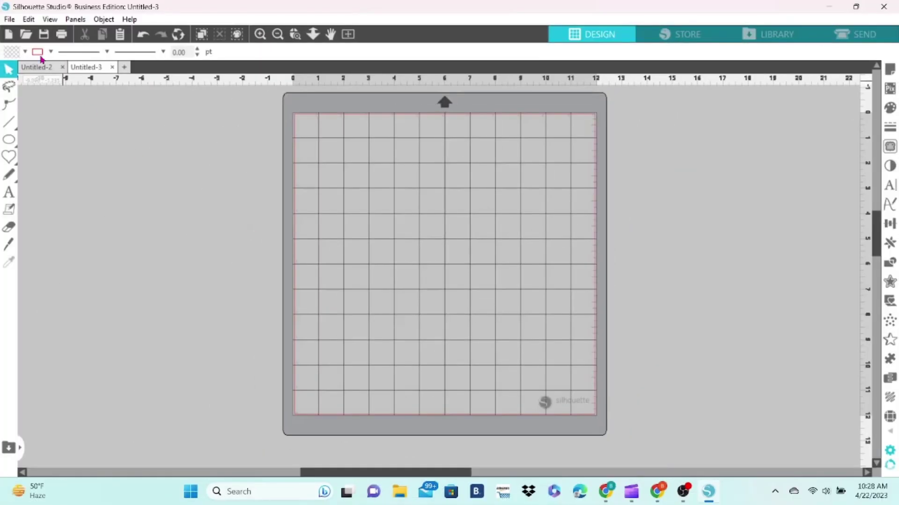
# - Merge the Inhale Exhale JPG onto the Untitled-3 mat, then switch to Chrome
pyautogui.click(10, 19)
pyautogui.click(29, 97)
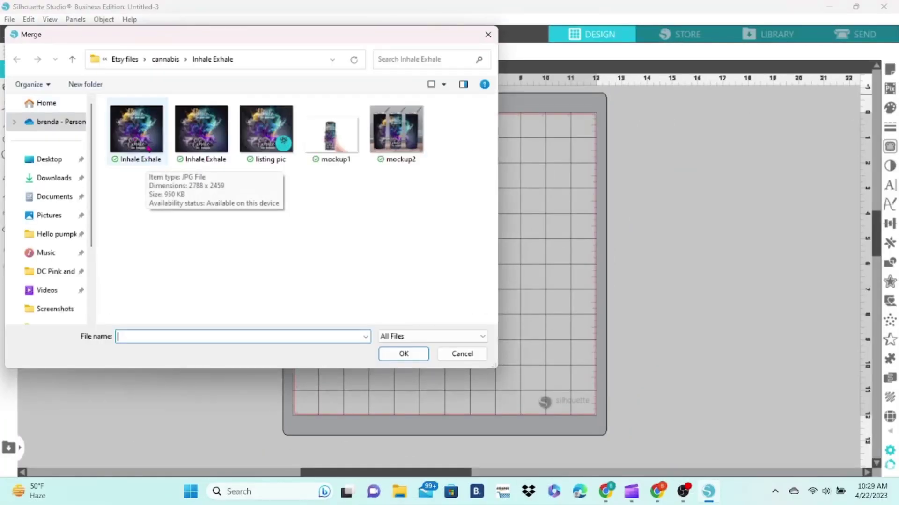
pyautogui.doubleClick(148, 149)
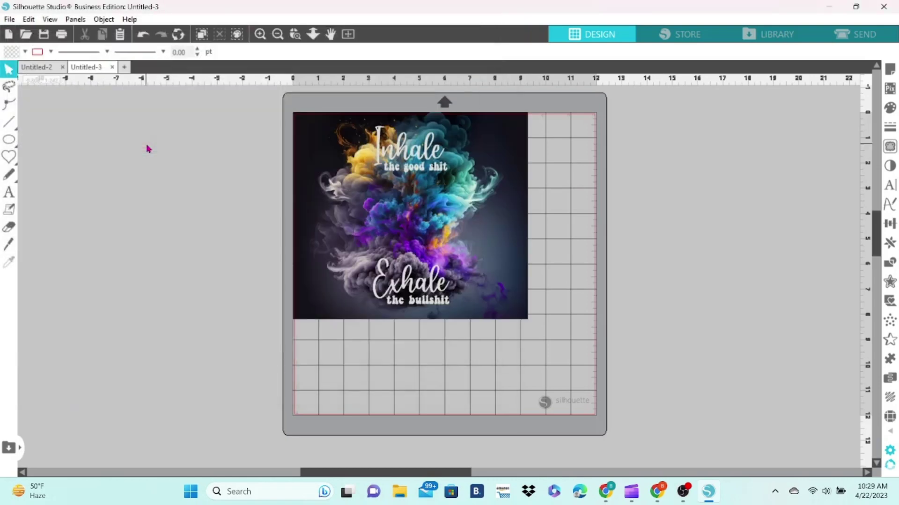
pyautogui.hotkey('alt', 'Tab')
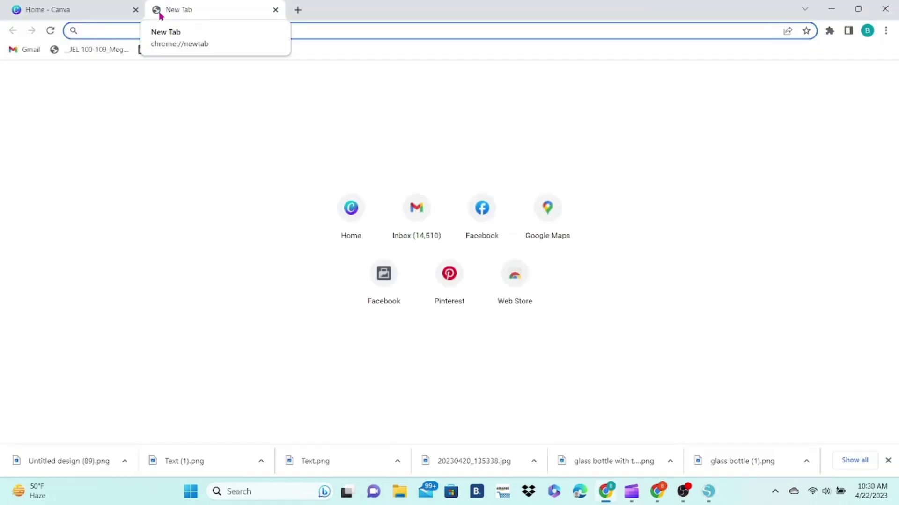
# - Search 'suggested size for etsy listing pic' and expand the answer showing 2667 × 2000 px (4:3)
pyautogui.write('su')
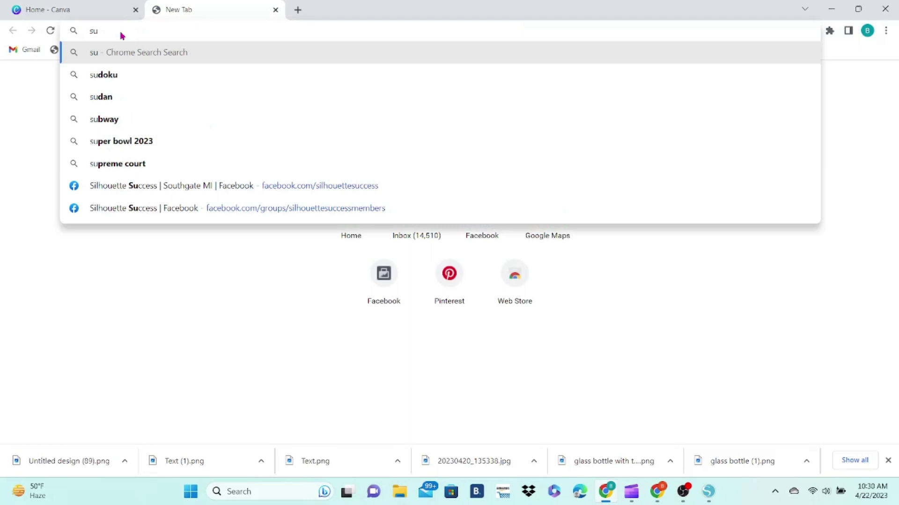
pyautogui.write('ggested size')
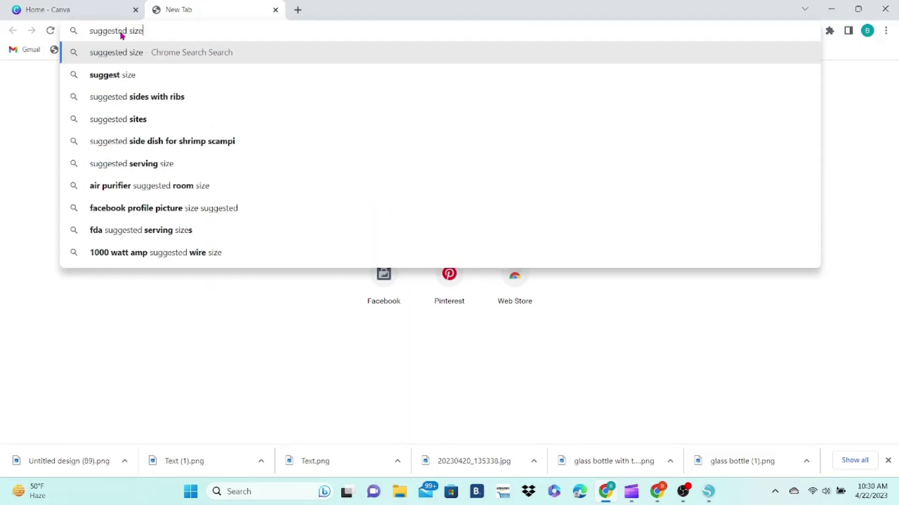
pyautogui.write(' for etsy listing pic')
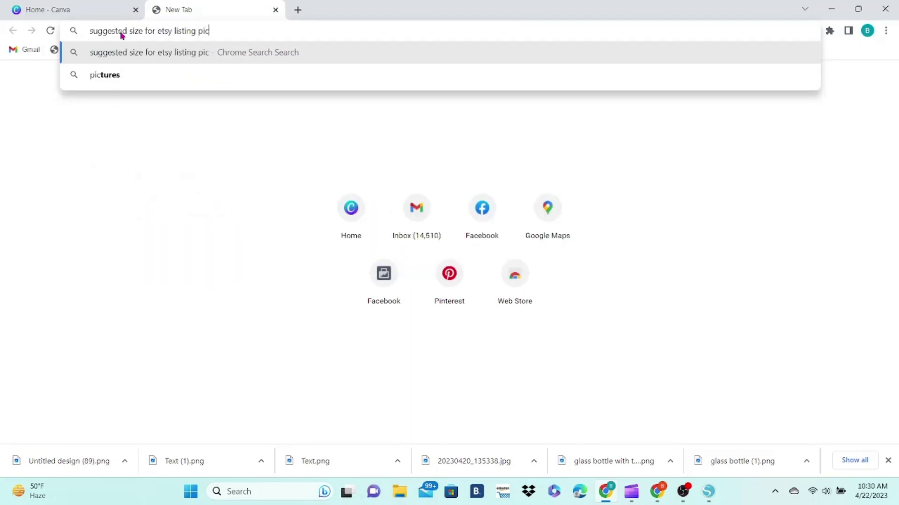
pyautogui.press('Return')
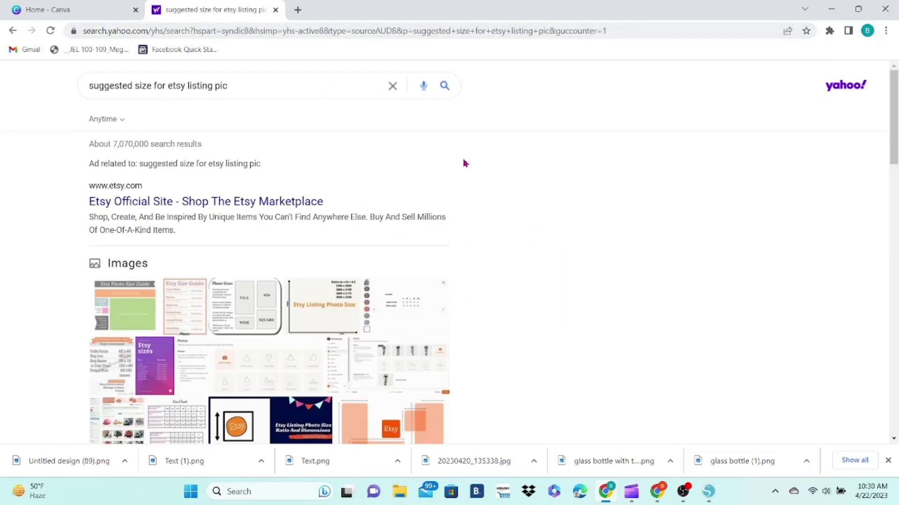
pyautogui.scroll(-8, 517, 231)
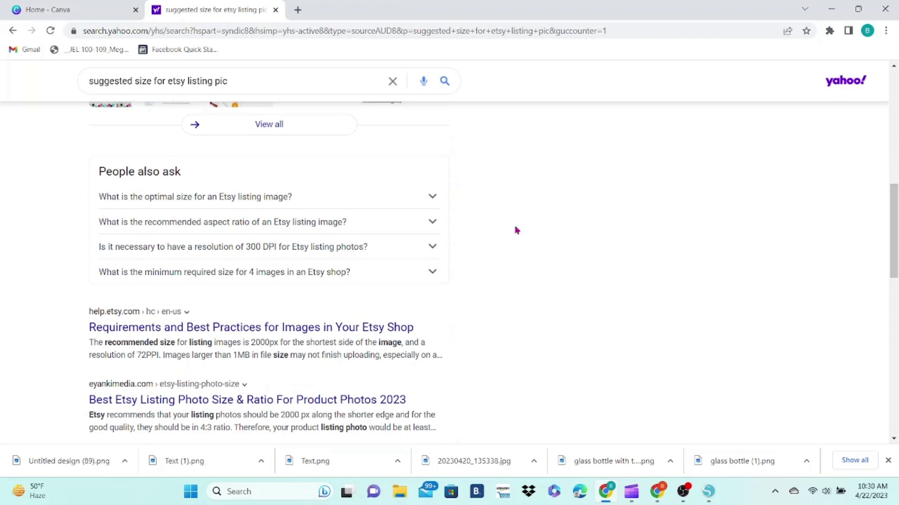
pyautogui.click(432, 197)
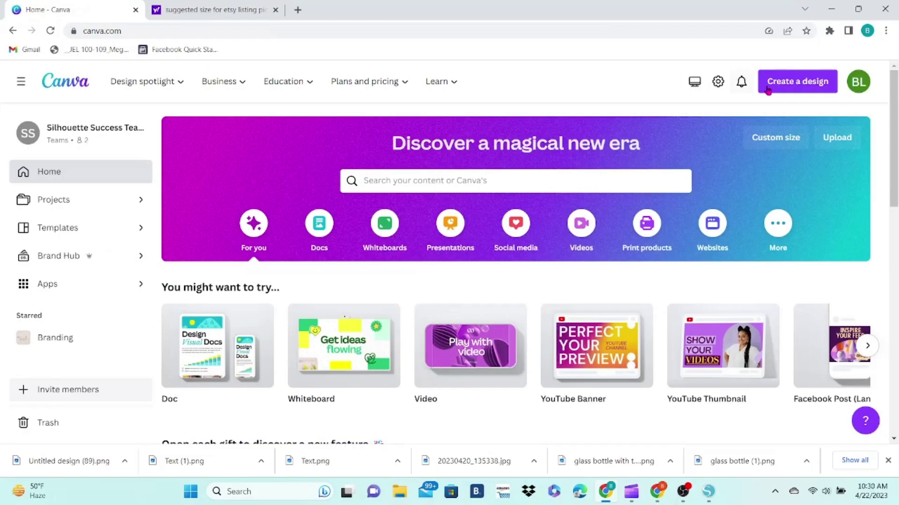
# - Begin a new Canva design, try then clear an 'etsy' search, and choose Custom size
pyautogui.click(775, 89)
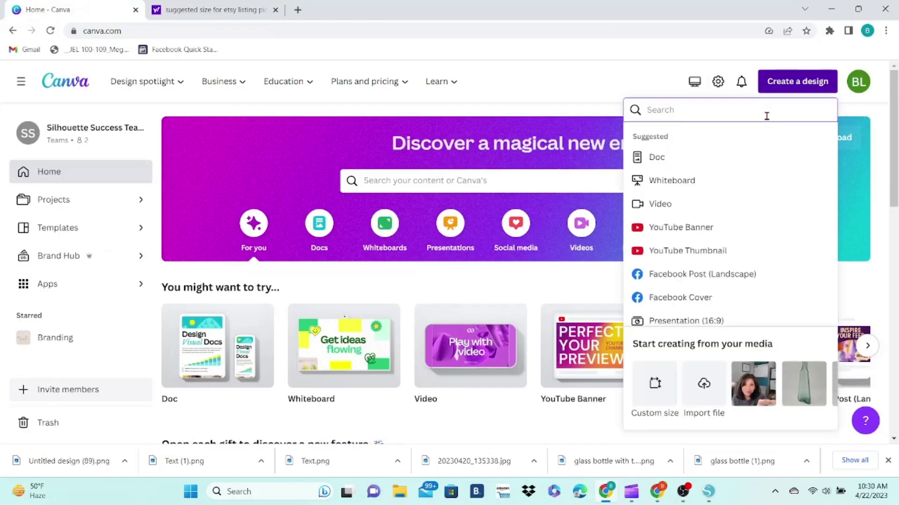
pyautogui.write('etsy')
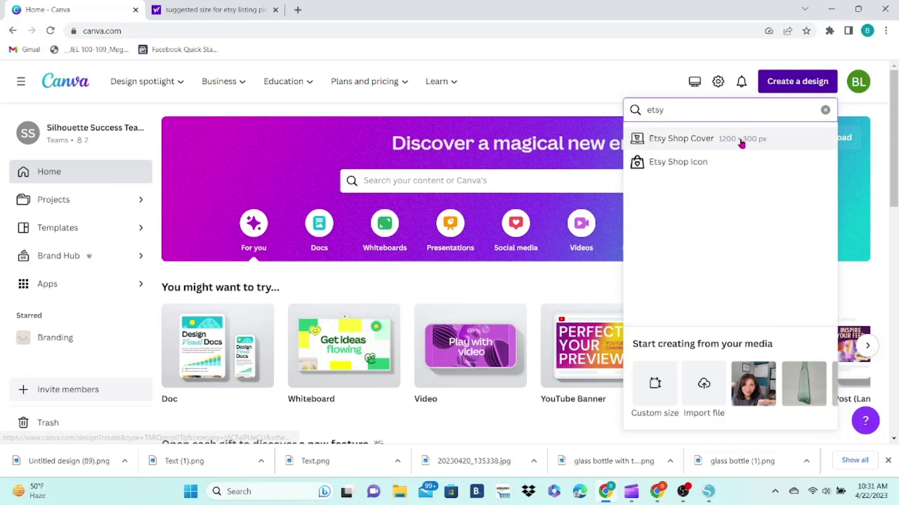
pyautogui.click(824, 110)
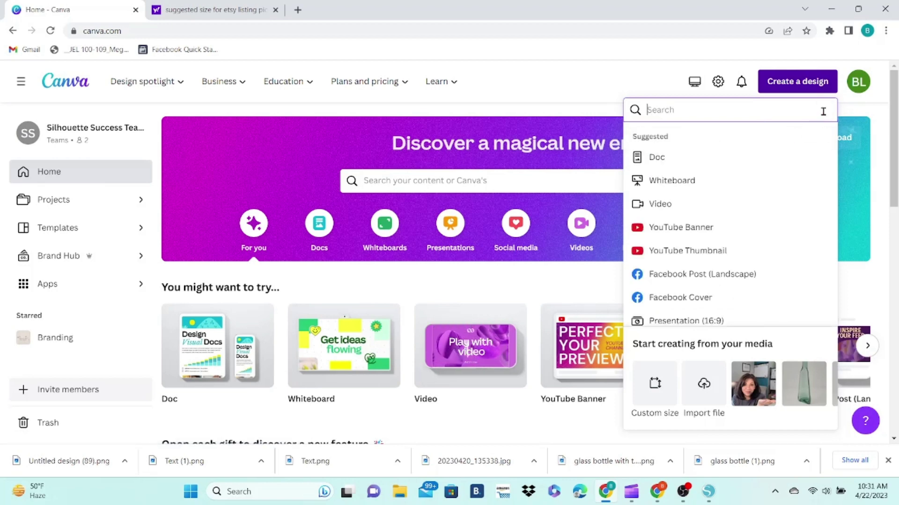
pyautogui.click(773, 87)
pyautogui.click(774, 90)
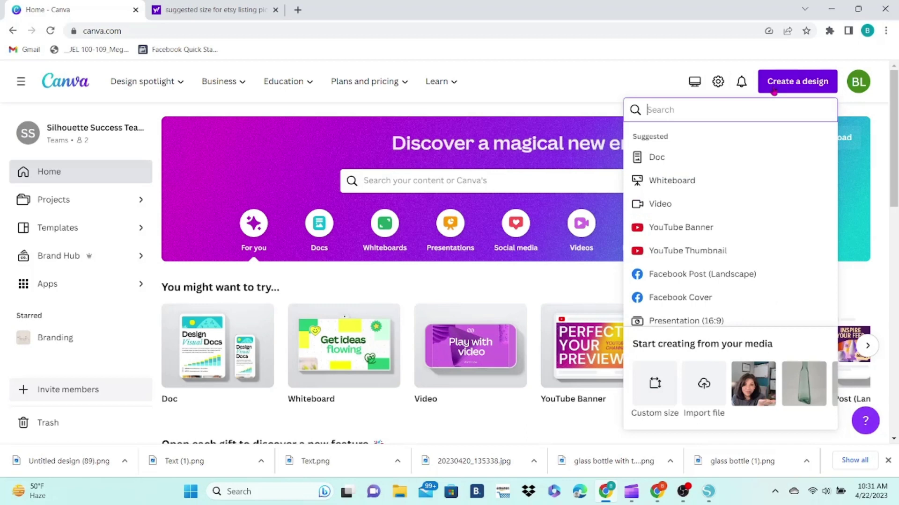
pyautogui.click(654, 385)
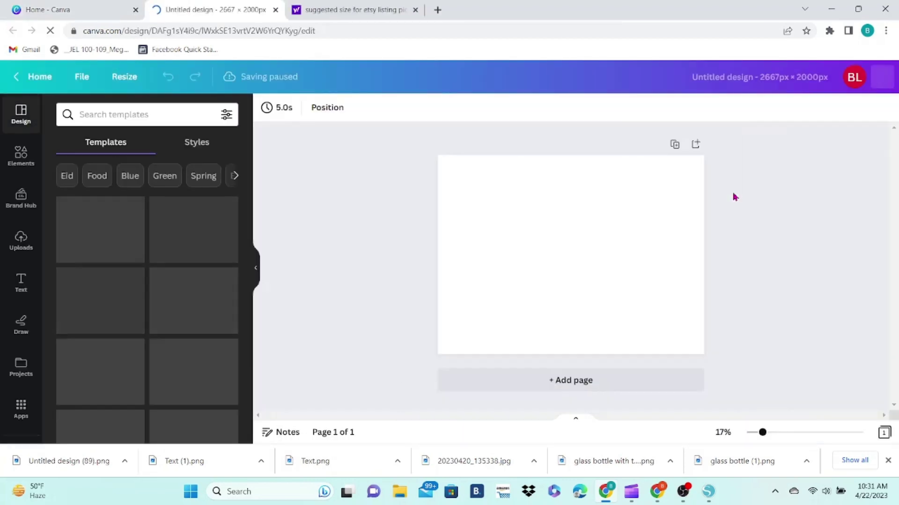
# - Search Elements for 'tumbler mockup' and filter the results to Photos
pyautogui.click(21, 156)
pyautogui.click(113, 115)
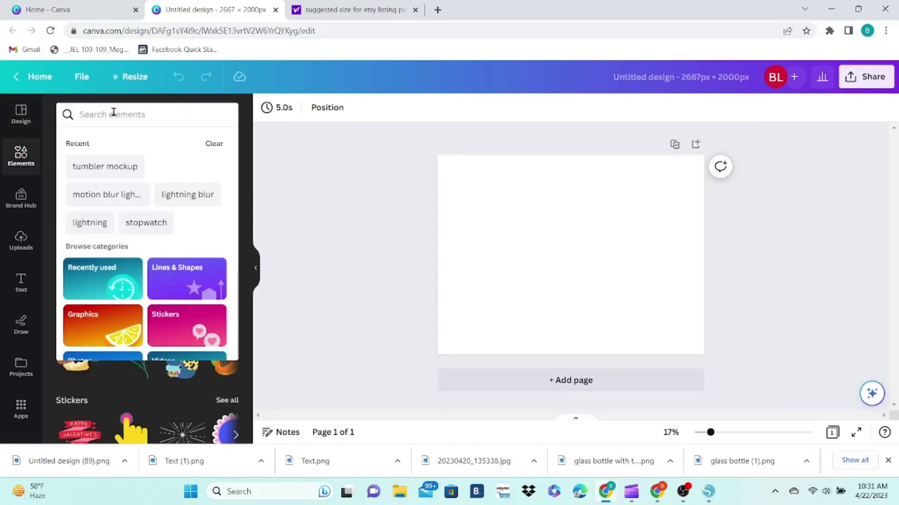
pyautogui.write('tumbler mo')
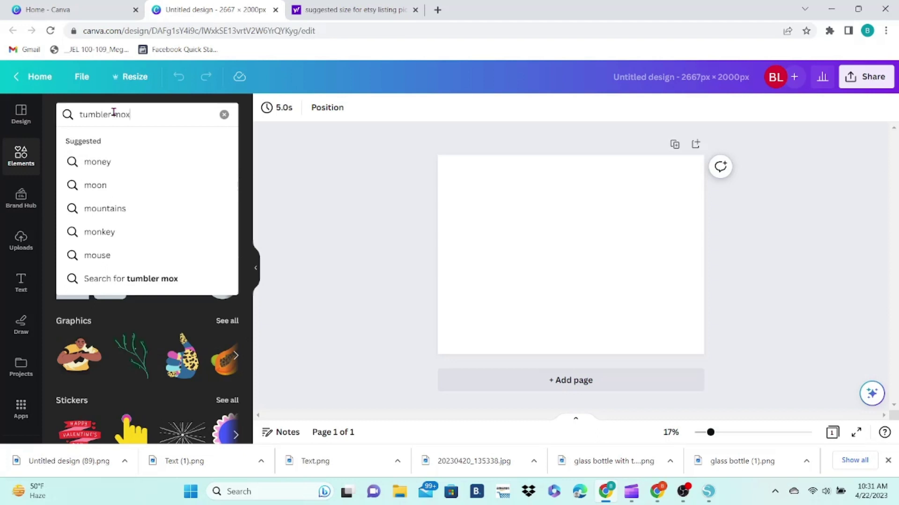
pyautogui.click(129, 168)
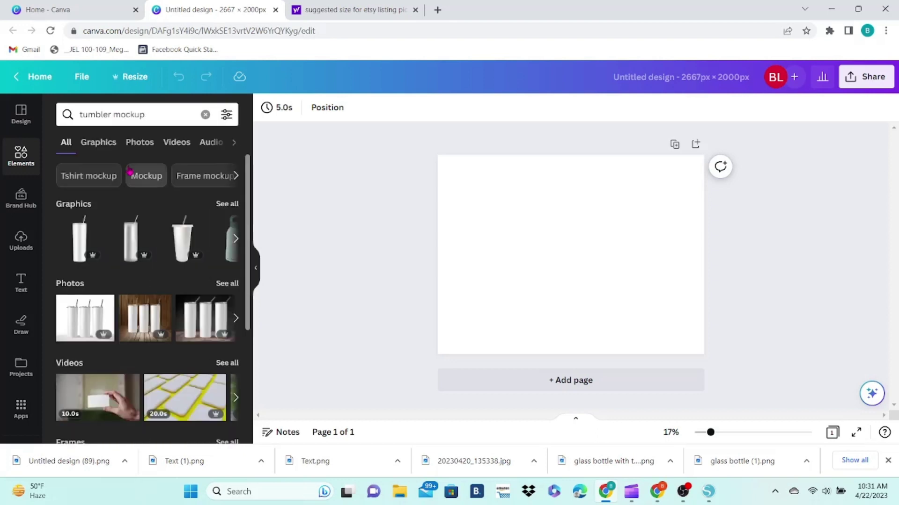
pyautogui.click(80, 284)
pyautogui.scroll(-3, 253, 298)
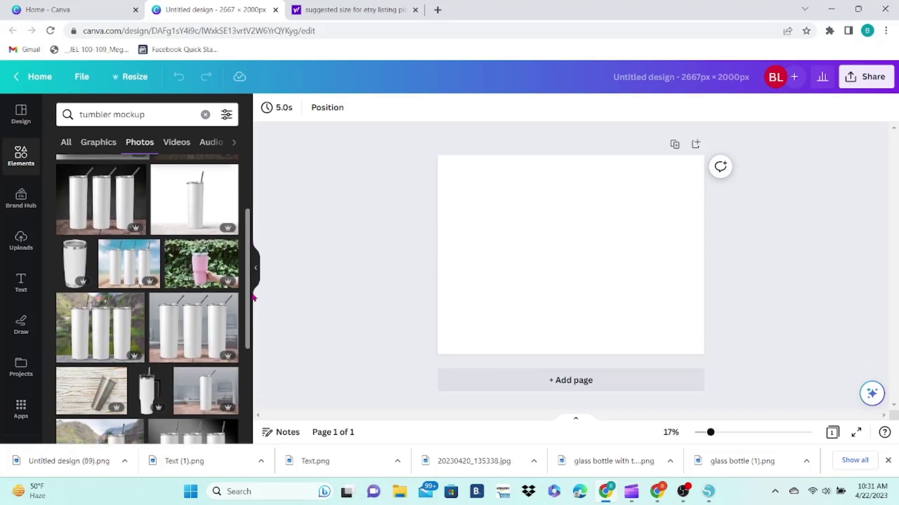
pyautogui.scroll(-10, 254, 297)
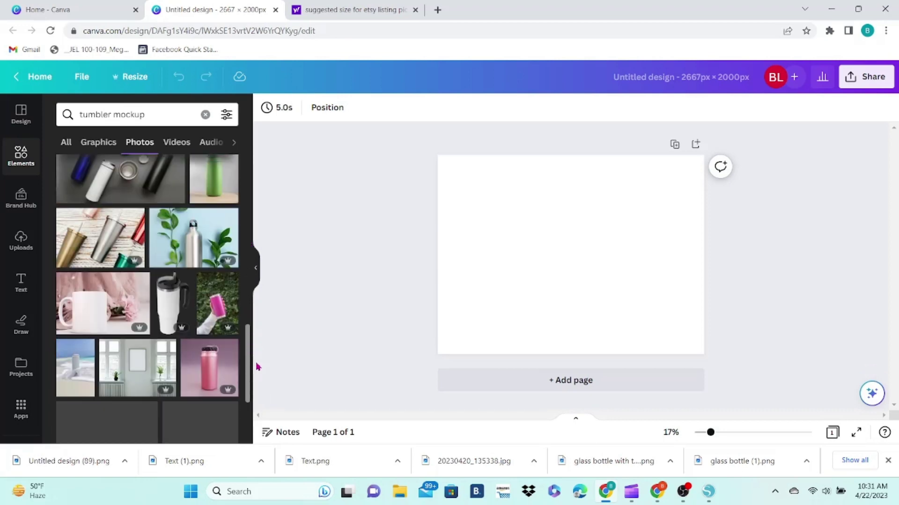
pyautogui.scroll(-5, 257, 367)
# - Add the first white tumbler mockup photo to the page and bring up its options menu
pyautogui.click(616, 319)
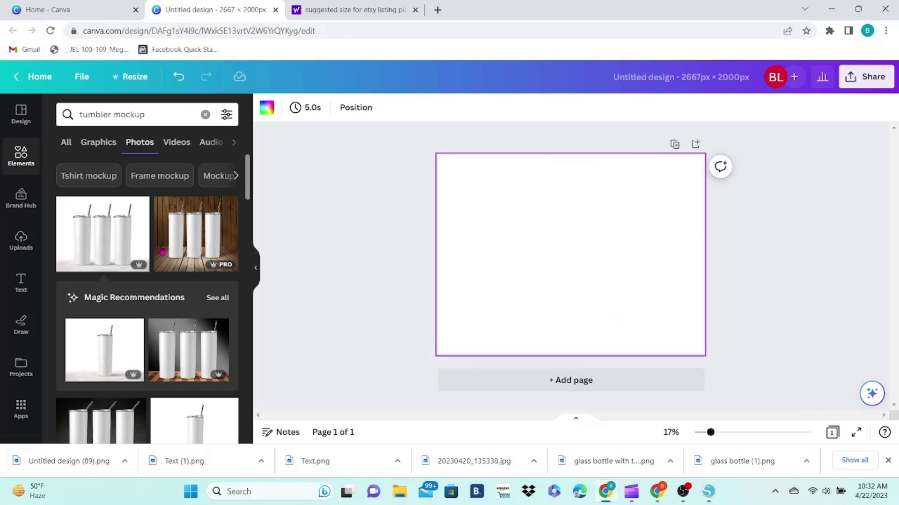
pyautogui.moveTo(113, 246)
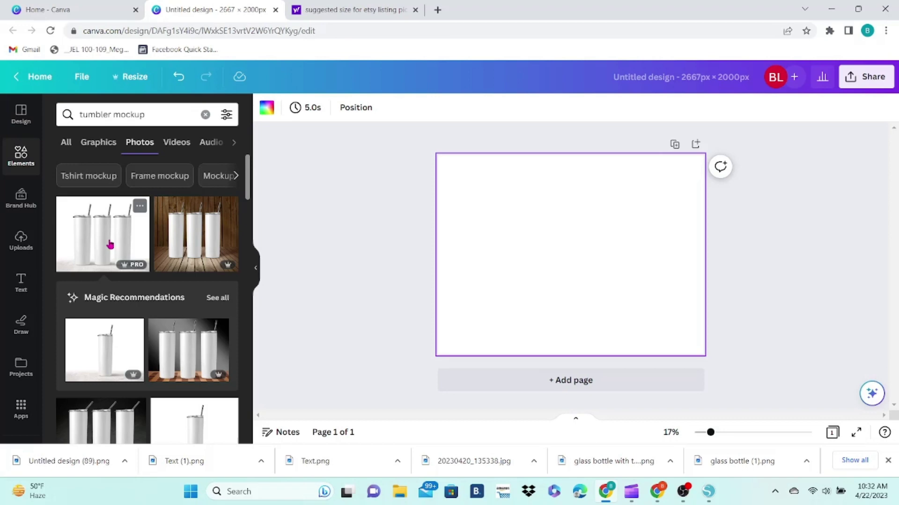
pyautogui.click(110, 245)
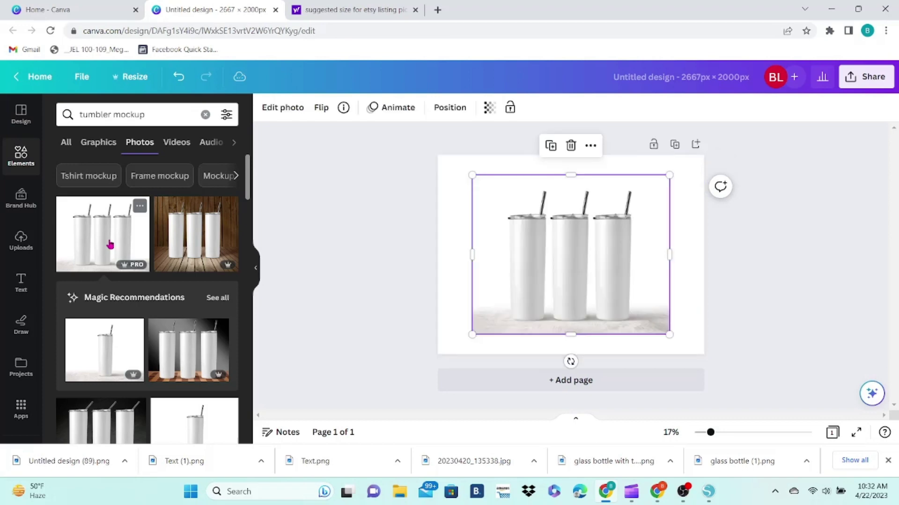
pyautogui.rightClick(542, 254)
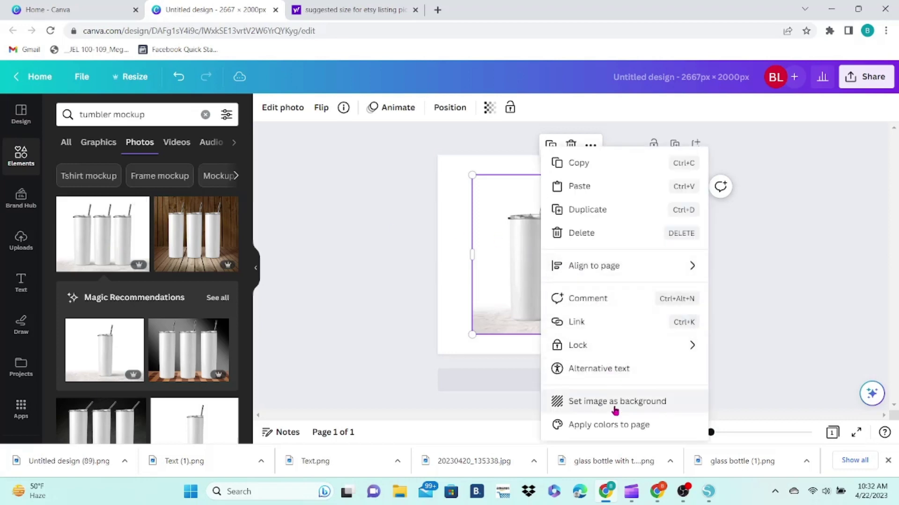
# - Set the tumbler photo as background, download the design as PNG, and return to Silhouette Studio
pyautogui.click(614, 402)
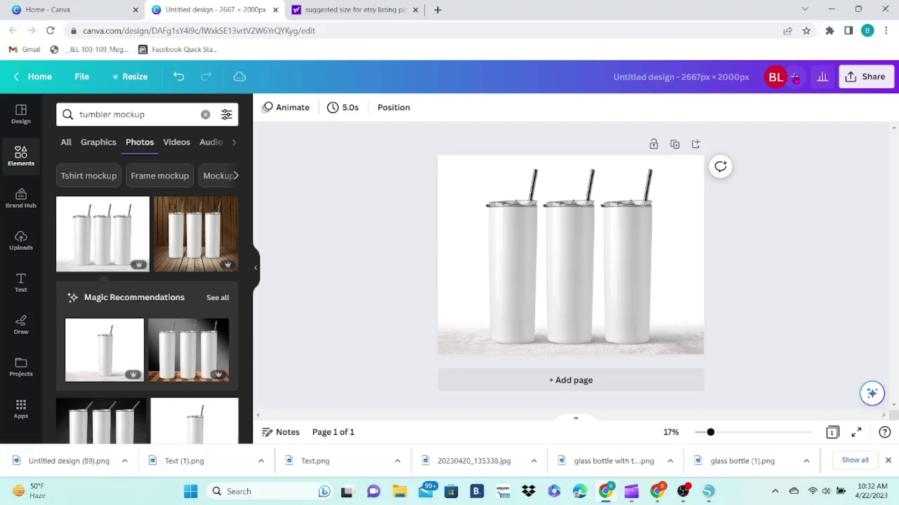
pyautogui.click(850, 80)
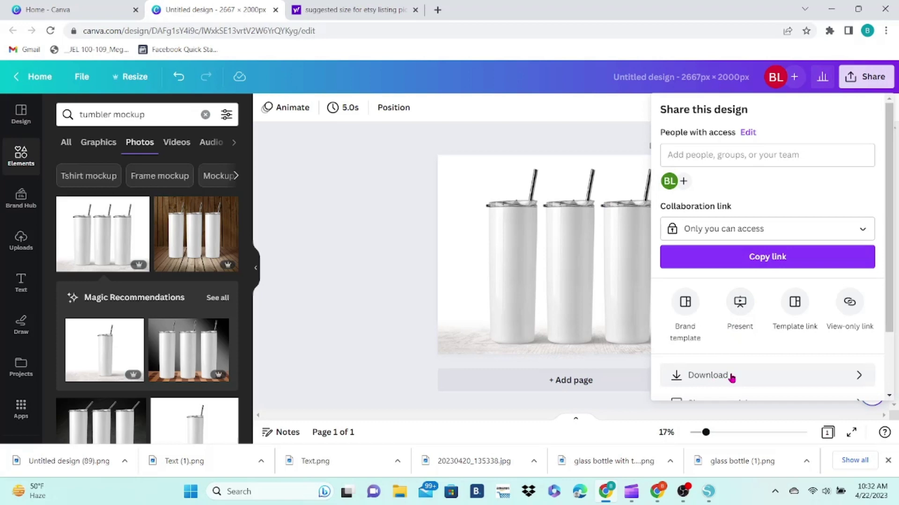
pyautogui.click(731, 378)
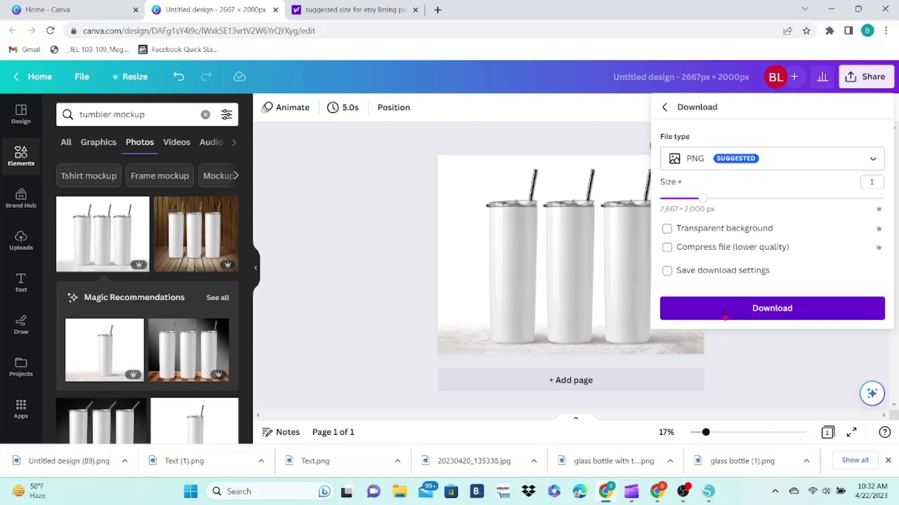
pyautogui.click(725, 316)
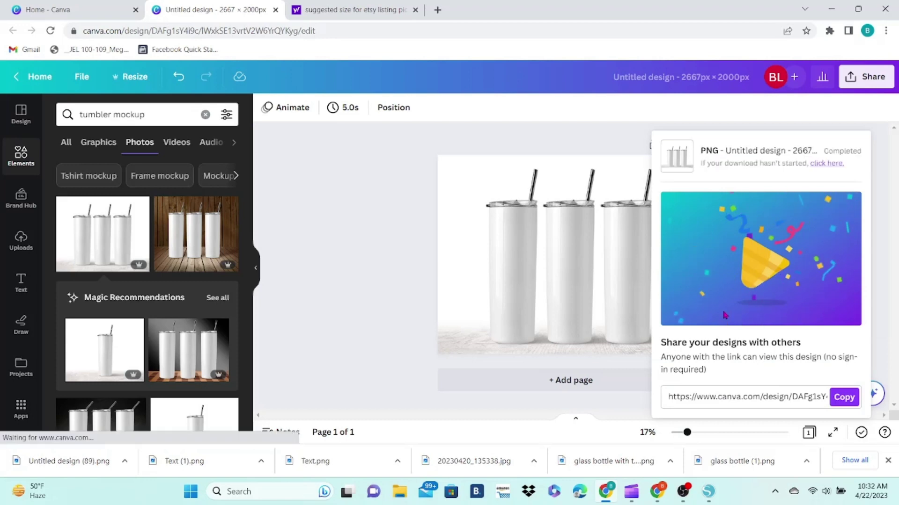
pyautogui.click(707, 495)
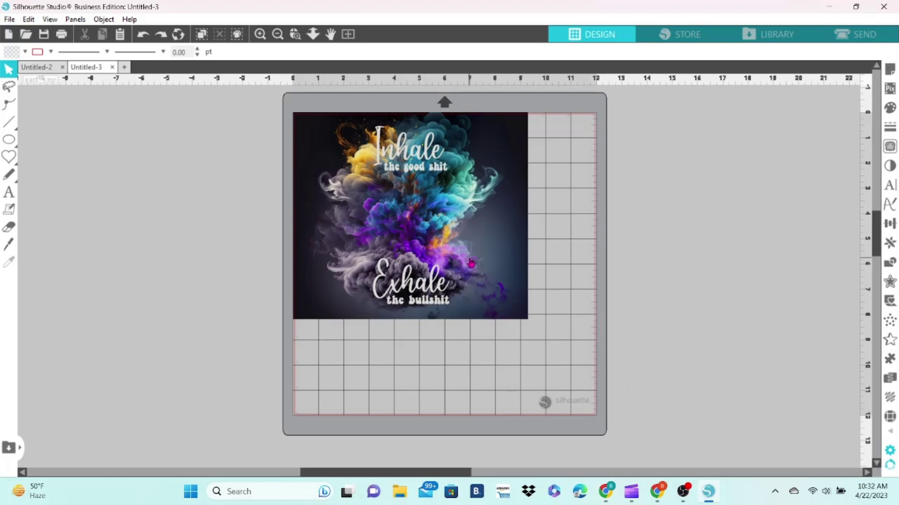
# - Merge 'Untitled design (90)' into the document, parking it lower left while the smoke artwork returns to the mat
pyautogui.moveTo(468, 258); pyautogui.dragTo(206, 283)
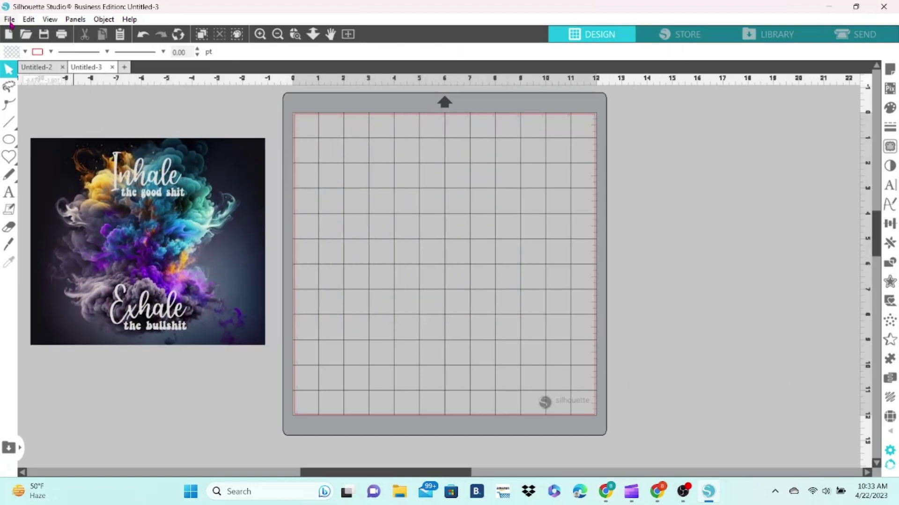
pyautogui.click(9, 20)
pyautogui.click(29, 94)
pyautogui.click(135, 162)
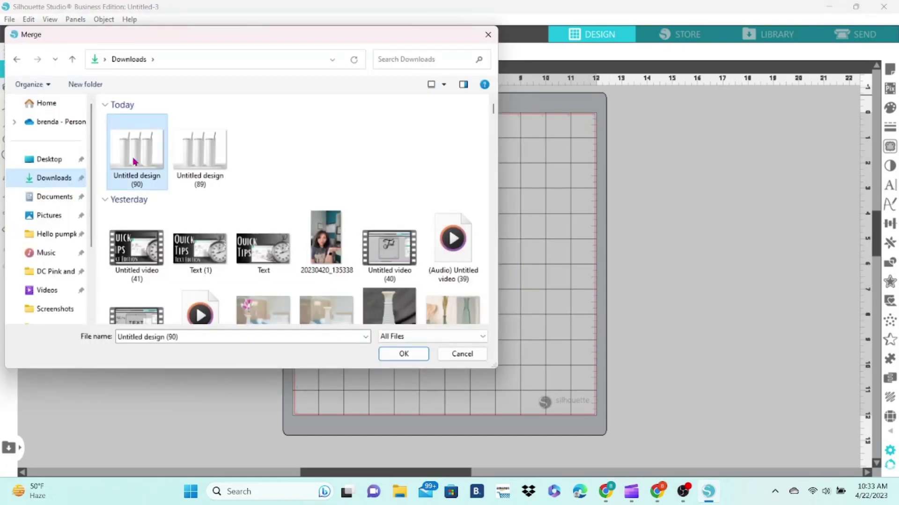
pyautogui.doubleClick(135, 161)
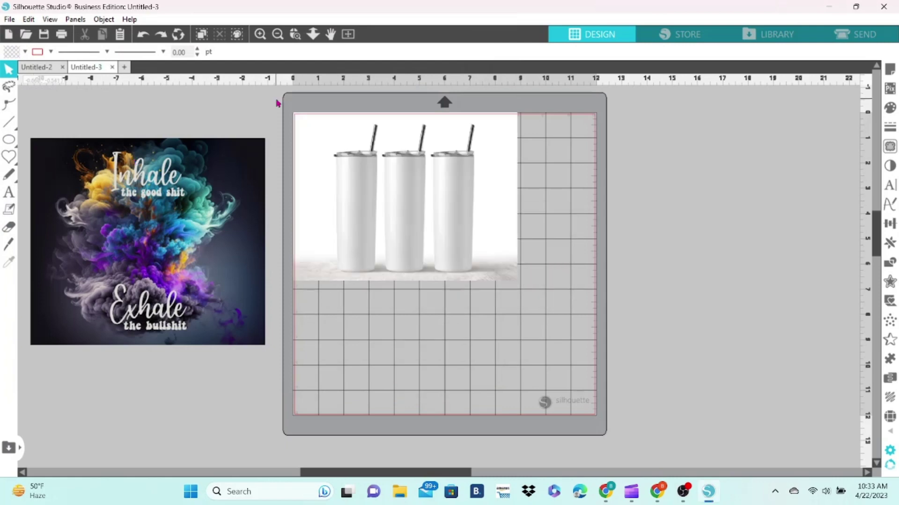
pyautogui.moveTo(373, 181); pyautogui.dragTo(127, 357)
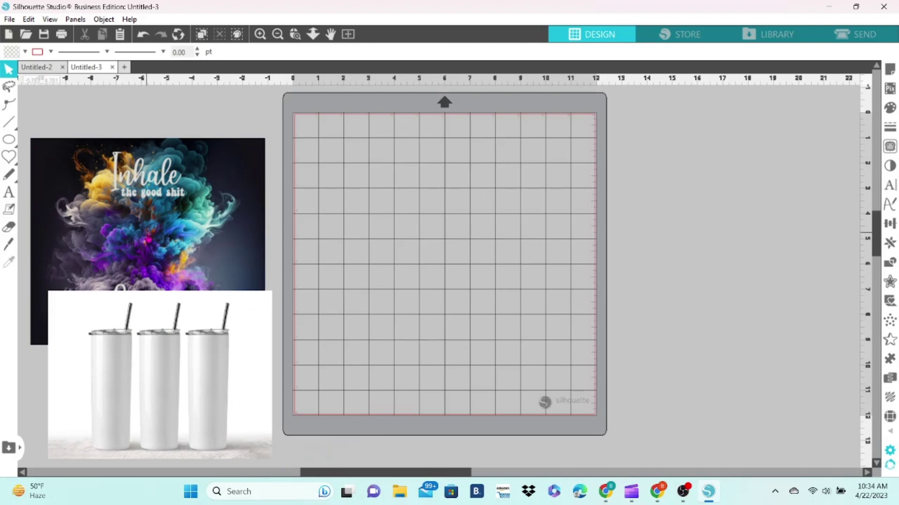
pyautogui.moveTo(164, 211); pyautogui.dragTo(425, 191)
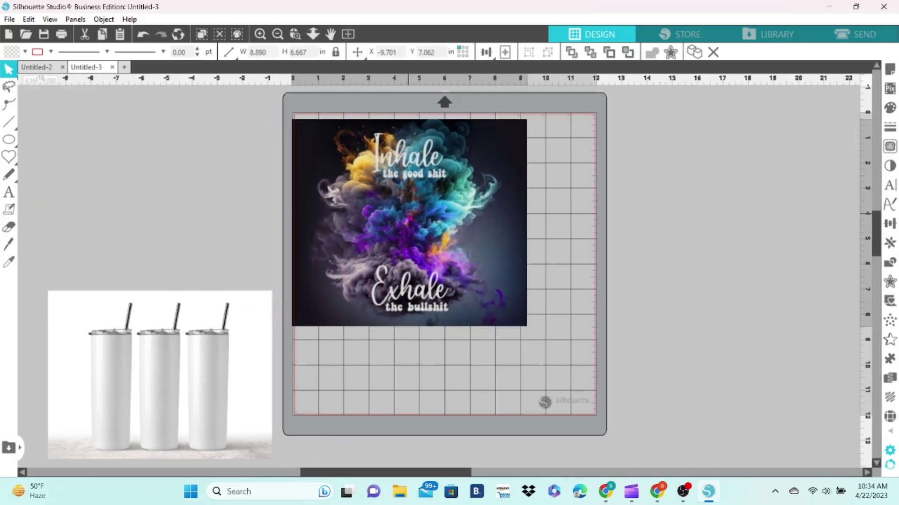
# - Set the smoke artwork's width to 9 in (7.938 in tall) and nudge it slightly left
pyautogui.press('Escape')
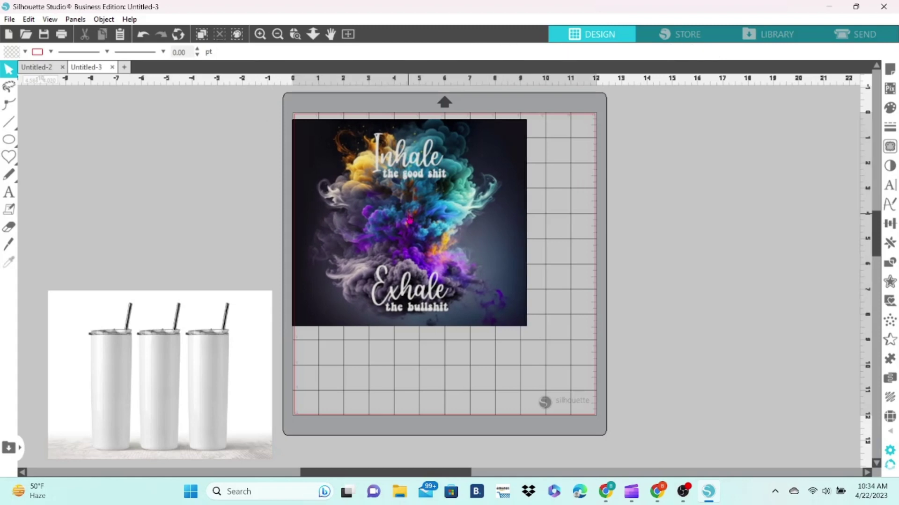
pyautogui.click(410, 219)
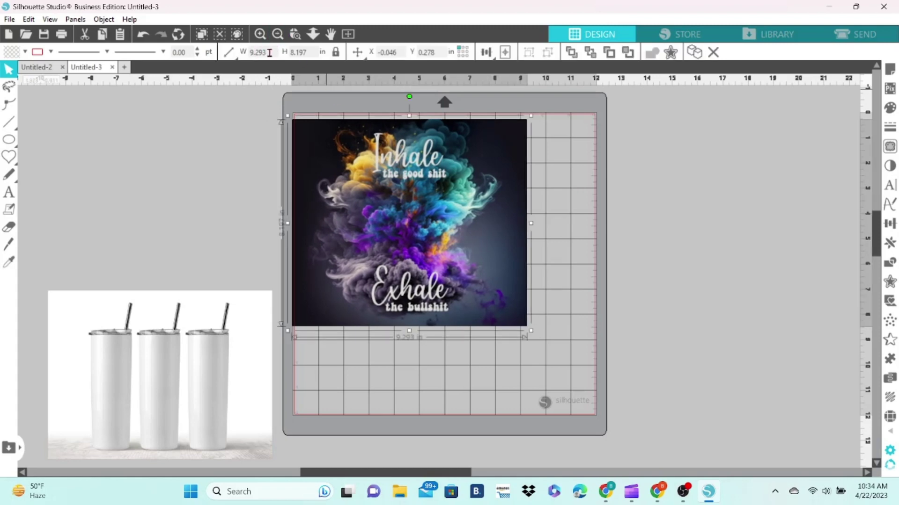
pyautogui.doubleClick(269, 51)
pyautogui.write('9')
pyautogui.press('Return')
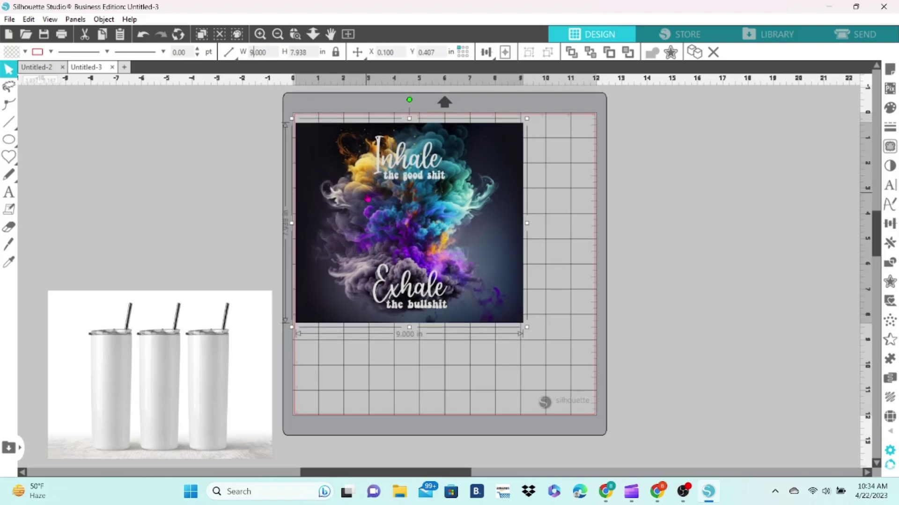
pyautogui.moveTo(368, 197); pyautogui.dragTo(366, 198)
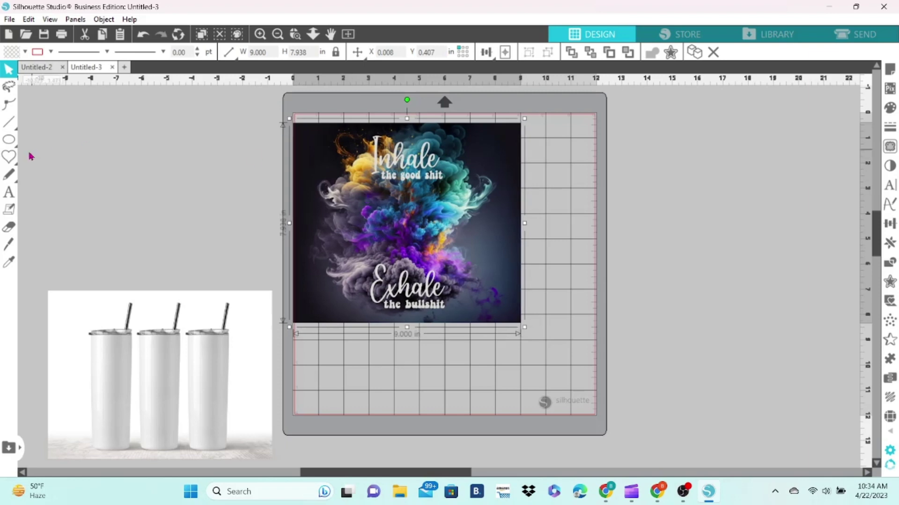
# - Make two vertical knife cuts through the artwork and pull the three strips apart
pyautogui.click(10, 245)
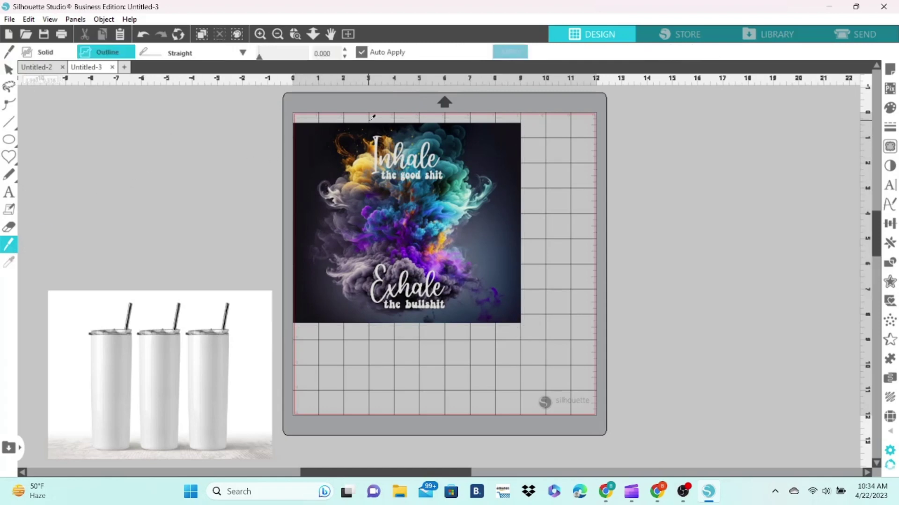
pyautogui.moveTo(373, 117)
pyautogui.mouseDown()
pyautogui.moveTo(374, 188)
pyautogui.moveTo(358, 270)
pyautogui.moveTo(374, 338)
pyautogui.mouseUp()
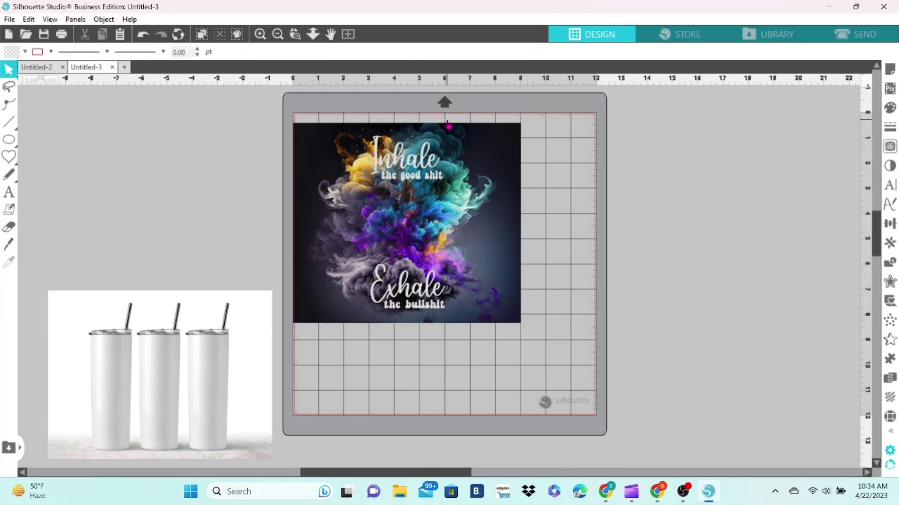
pyautogui.click(9, 245)
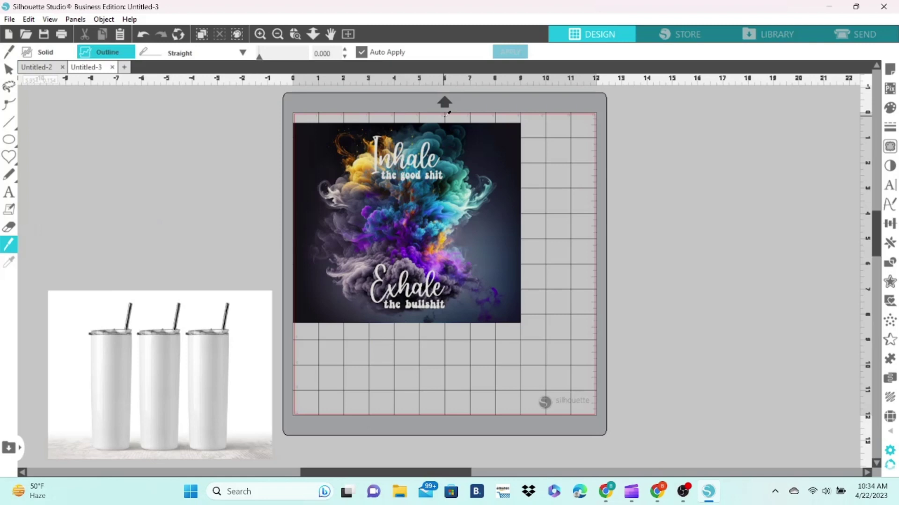
pyautogui.moveTo(449, 113)
pyautogui.mouseDown()
pyautogui.moveTo(434, 174)
pyautogui.moveTo(458, 363)
pyautogui.mouseUp()
pyautogui.moveTo(467, 291); pyautogui.dragTo(520, 291)
pyautogui.moveTo(420, 263); pyautogui.dragTo(446, 266)
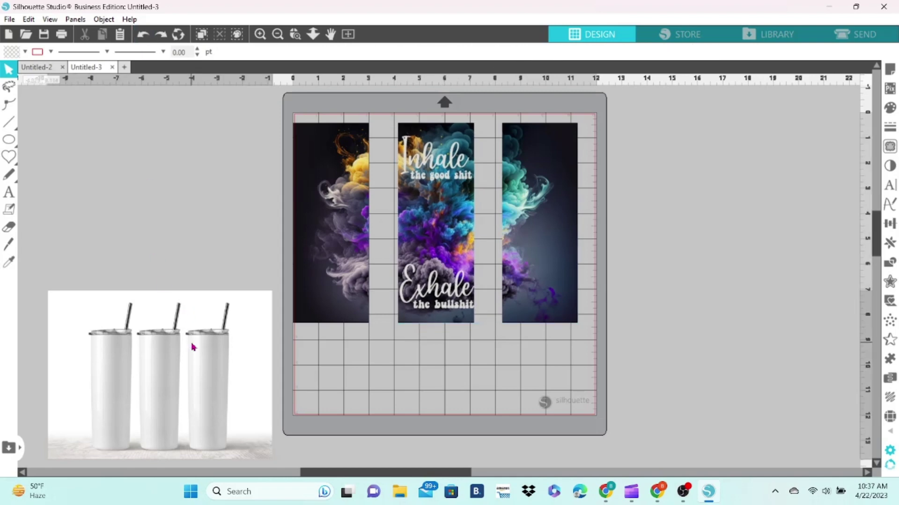
# - Move the tumbler mockup onto the mat and send it to the back behind the strips
pyautogui.moveTo(192, 344); pyautogui.dragTo(468, 257)
pyautogui.rightClick(469, 261)
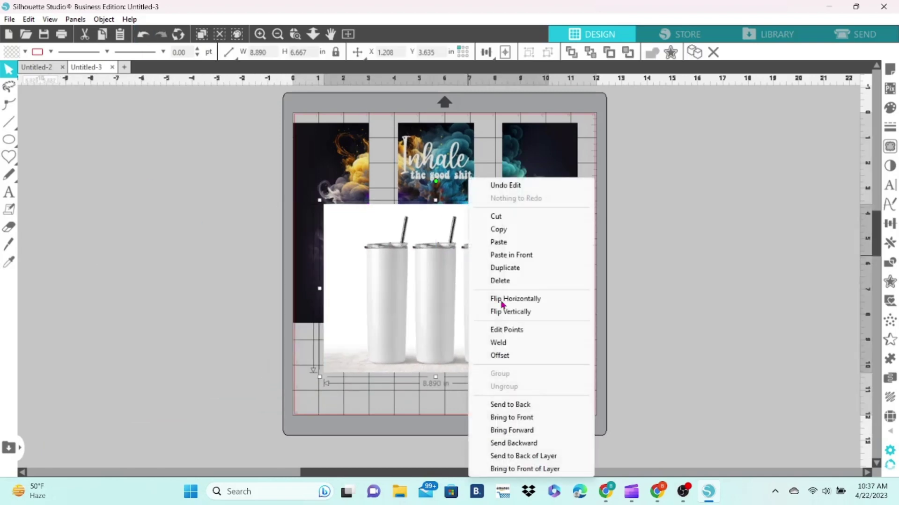
pyautogui.click(515, 409)
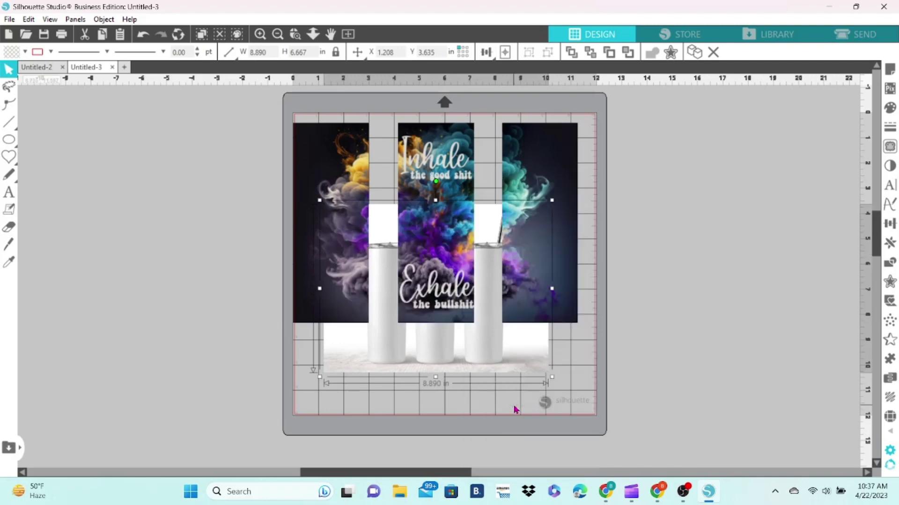
# - Scale the three strips to about 1.57 × 4.145 in, position them on the tumblers, and zoom in
pyautogui.moveTo(277, 111); pyautogui.dragTo(556, 215)
pyautogui.moveTo(541, 262); pyautogui.dragTo(508, 292)
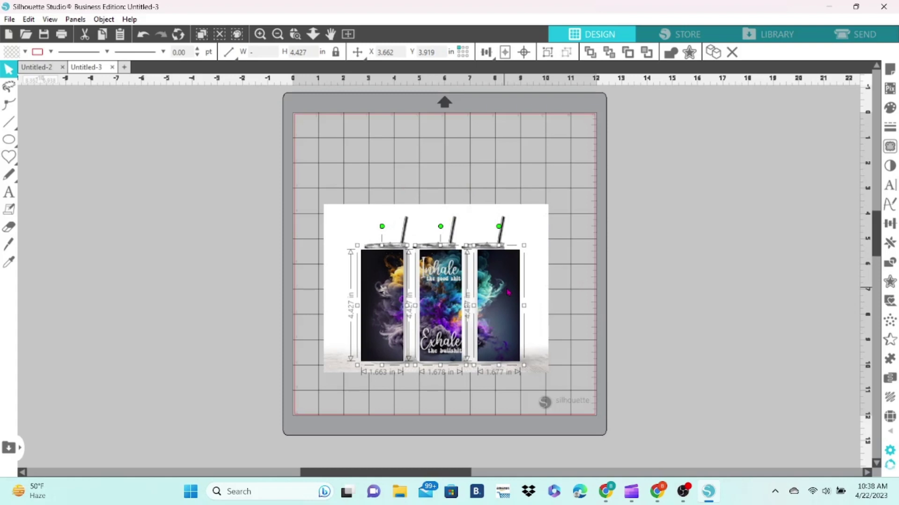
pyautogui.moveTo(524, 246)
pyautogui.mouseDown()
pyautogui.moveTo(526, 257)
pyautogui.moveTo(515, 251)
pyautogui.mouseUp()
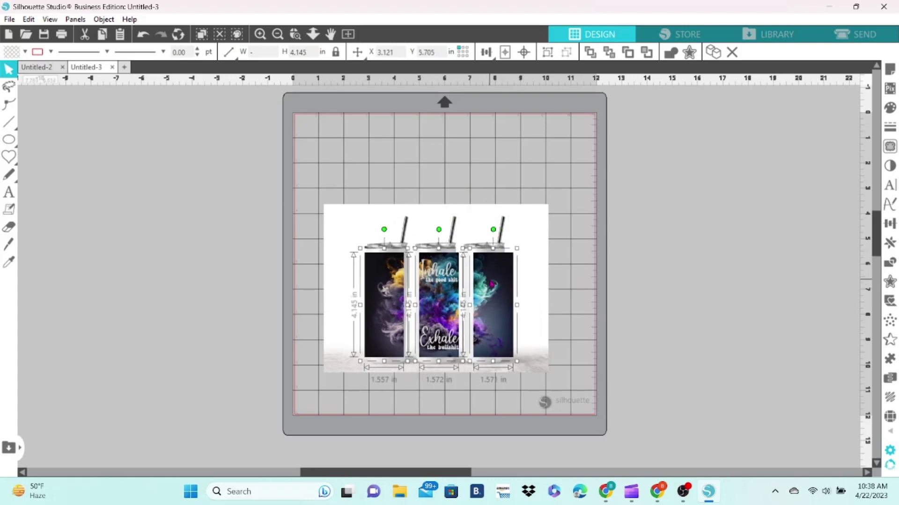
pyautogui.moveTo(492, 284); pyautogui.dragTo(486, 280)
pyautogui.click(259, 34)
pyautogui.click(260, 33)
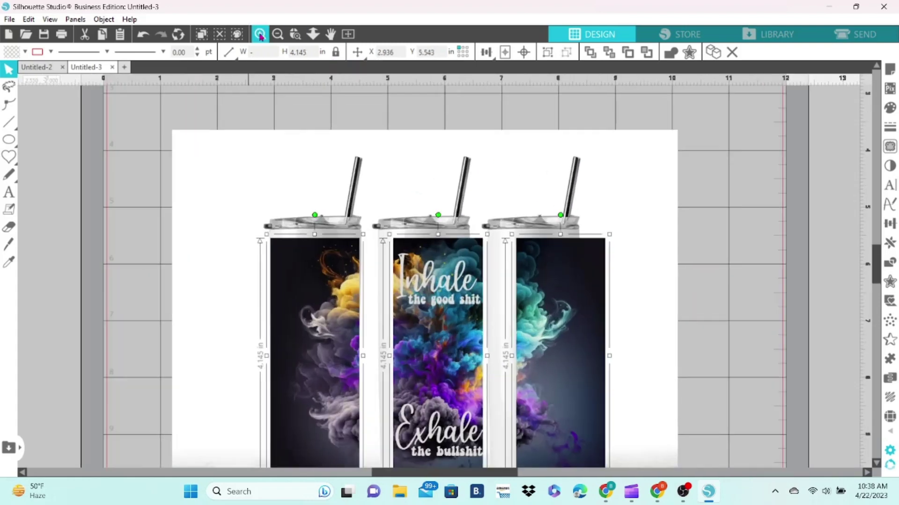
pyautogui.moveTo(879, 259); pyautogui.dragTo(880, 266)
pyautogui.click(749, 293)
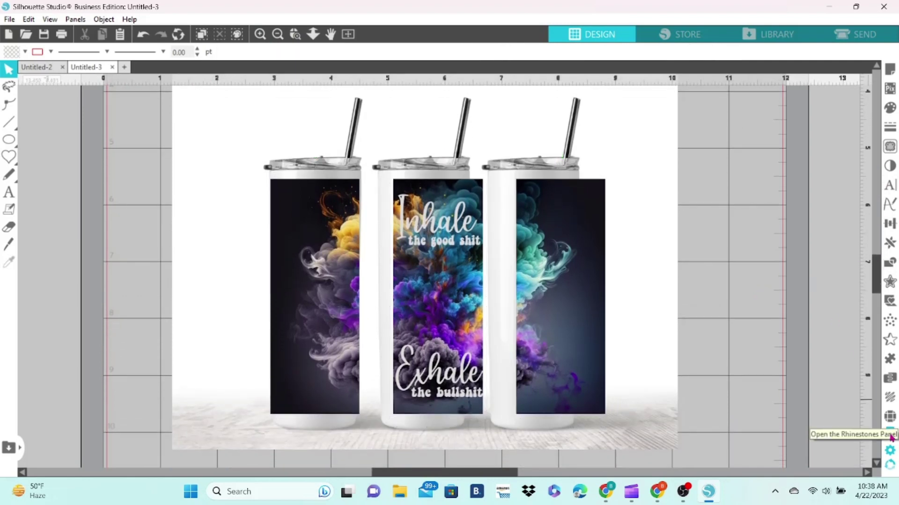
# - Add a warp grid to the left tumbler's design strip and straighten its top edge
pyautogui.click(892, 436)
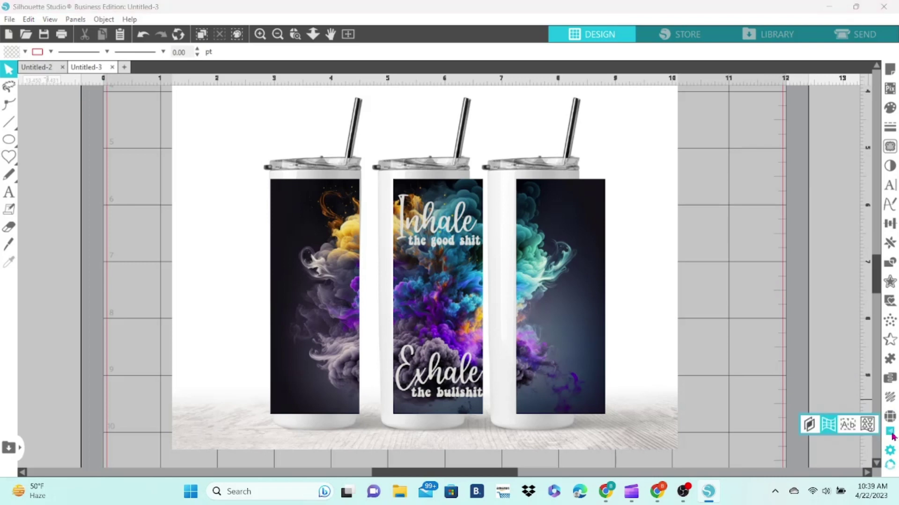
pyautogui.click(830, 427)
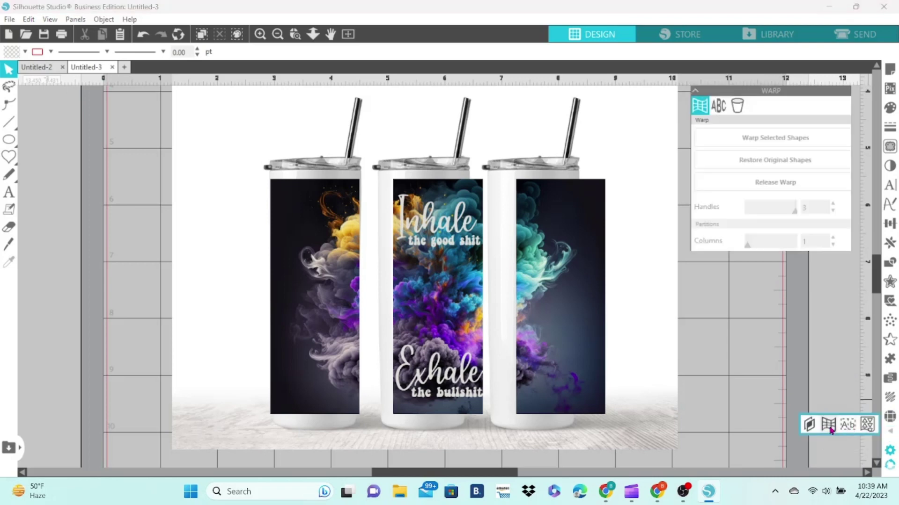
pyautogui.click(346, 231)
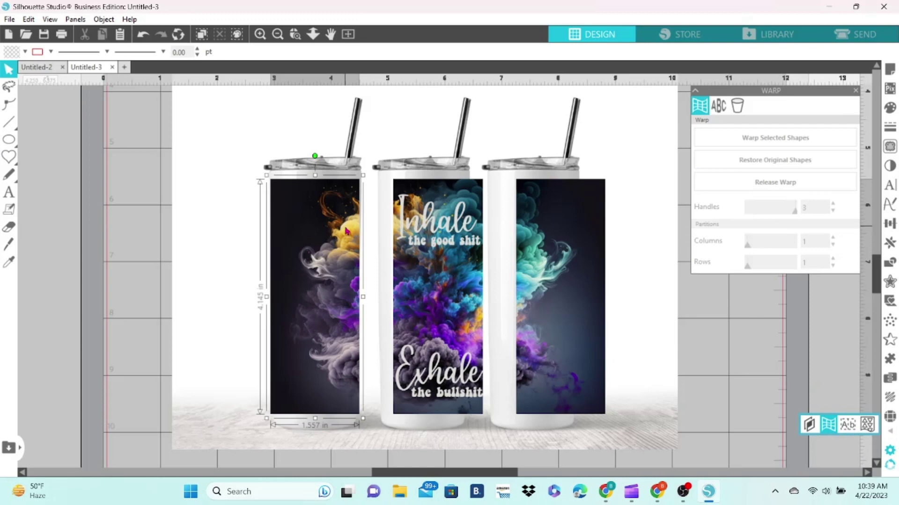
pyautogui.click(706, 142)
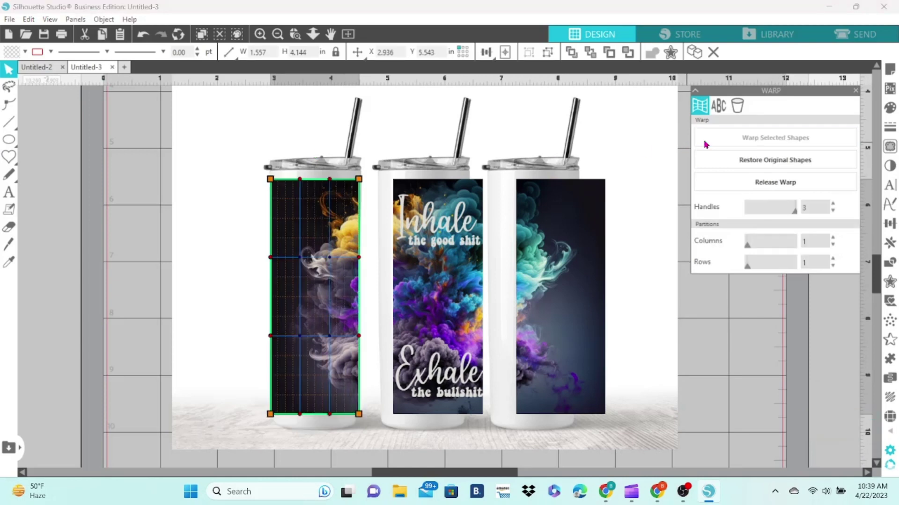
pyautogui.moveTo(270, 179); pyautogui.dragTo(274, 175)
pyautogui.moveTo(359, 179); pyautogui.dragTo(361, 170)
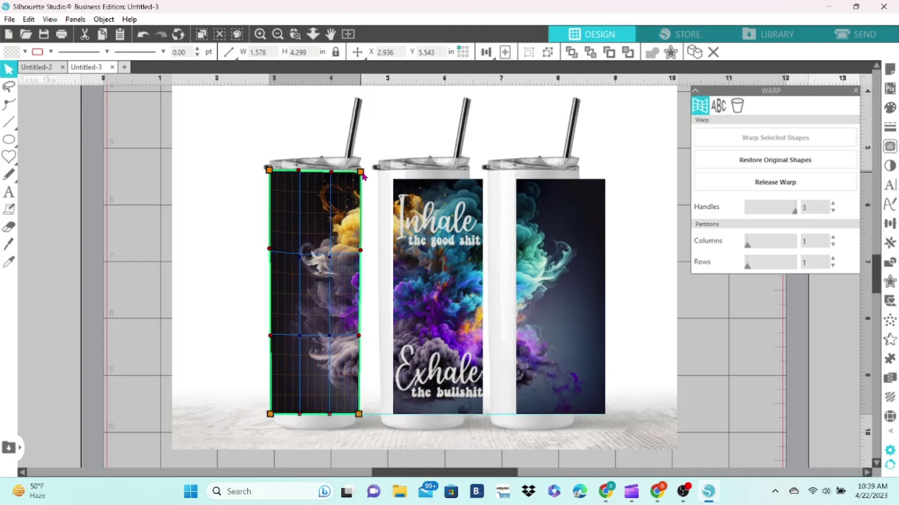
# - Pull the left wrap's bottom corners down and bend its bottom edge into a curve
pyautogui.moveTo(267, 412); pyautogui.dragTo(270, 417)
pyautogui.moveTo(358, 415); pyautogui.dragTo(358, 423)
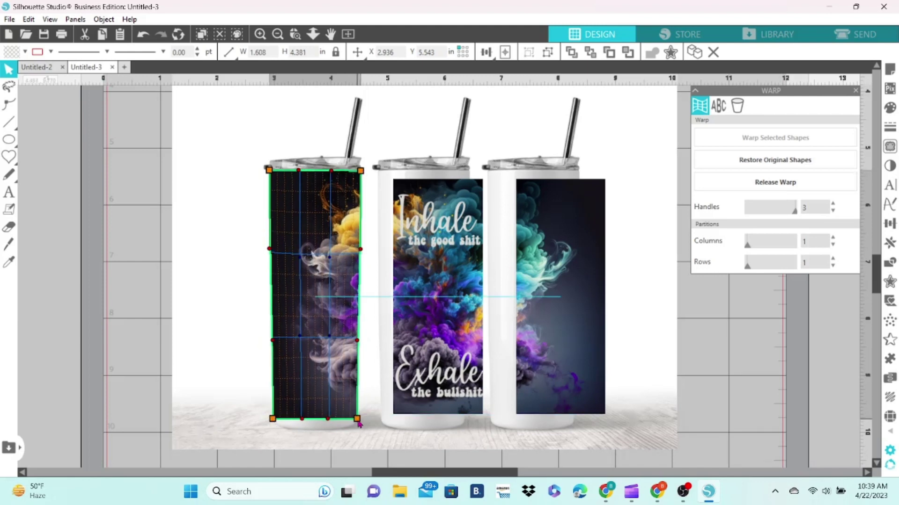
pyautogui.moveTo(302, 419); pyautogui.dragTo(336, 427)
pyautogui.moveTo(273, 419); pyautogui.dragTo(278, 427)
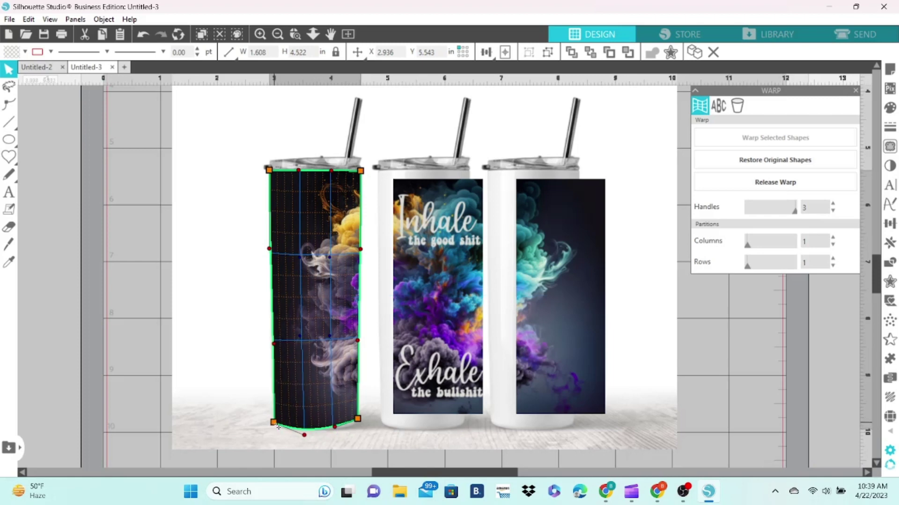
# - Refine the left wrap's side and bottom curve, checking the warp between adjustments
pyautogui.click(221, 346)
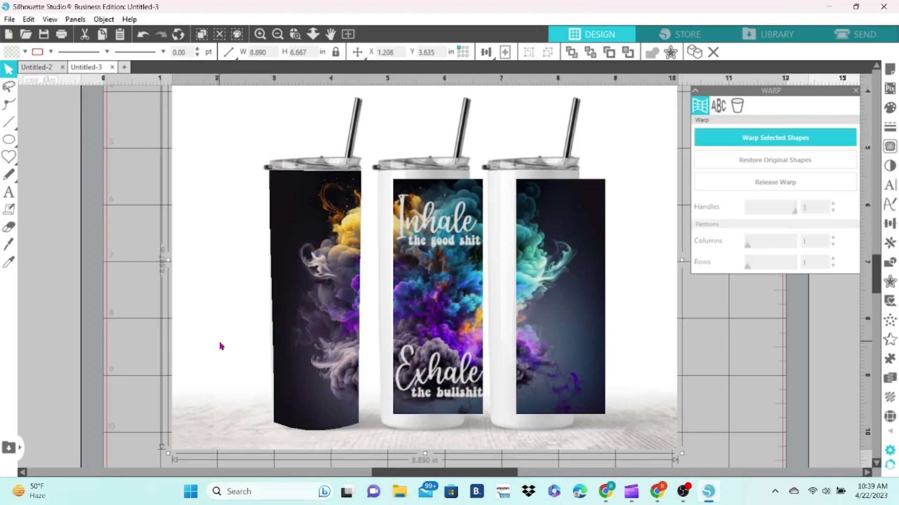
pyautogui.click(286, 354)
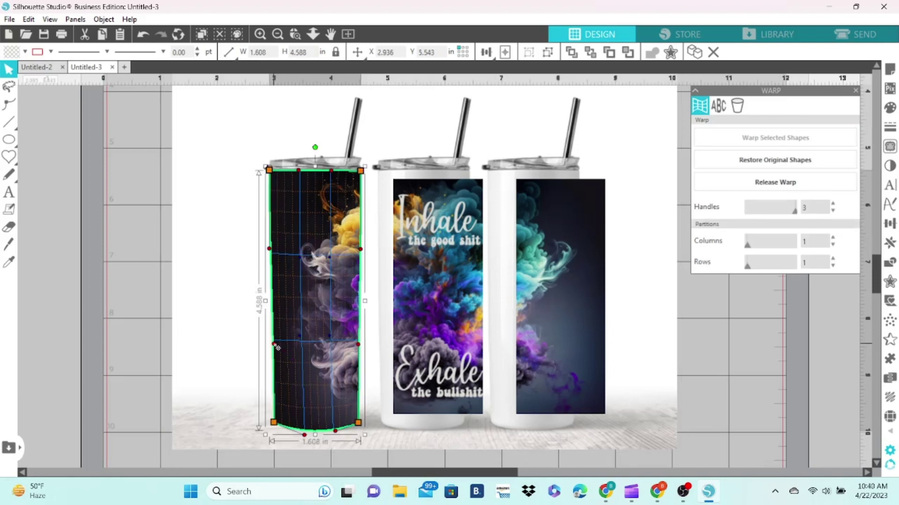
pyautogui.moveTo(275, 345); pyautogui.dragTo(273, 345)
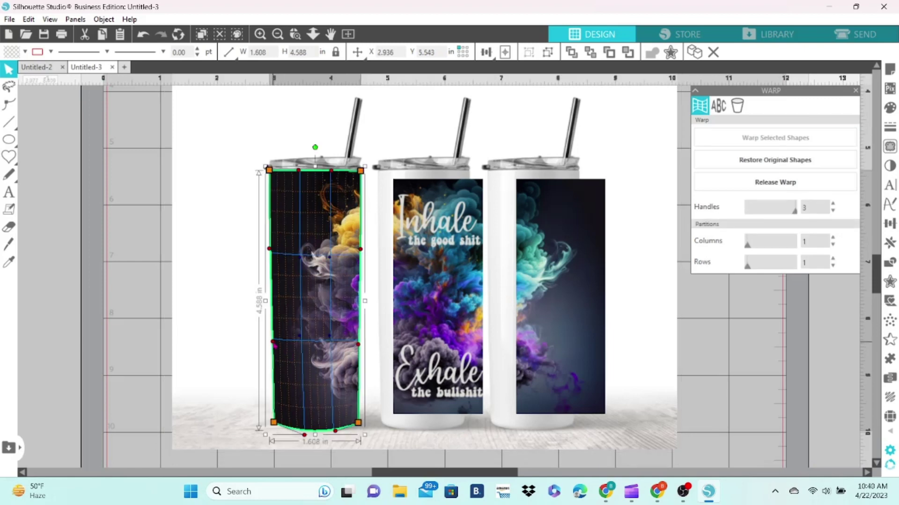
pyautogui.click(239, 347)
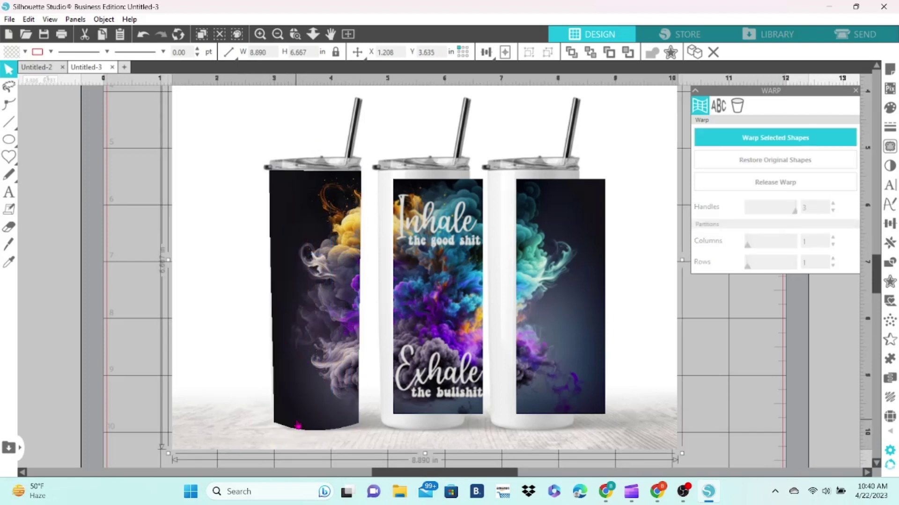
pyautogui.click(291, 428)
pyautogui.moveTo(305, 438); pyautogui.dragTo(338, 442)
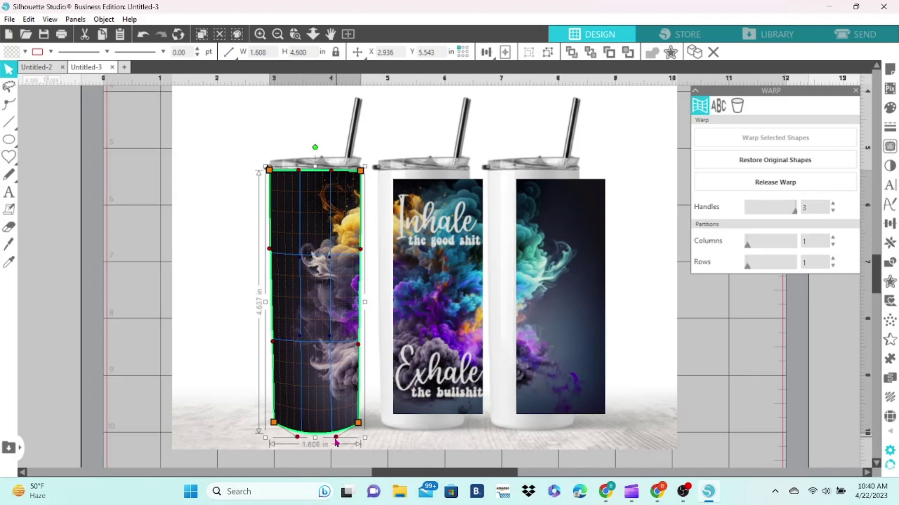
pyautogui.click(200, 388)
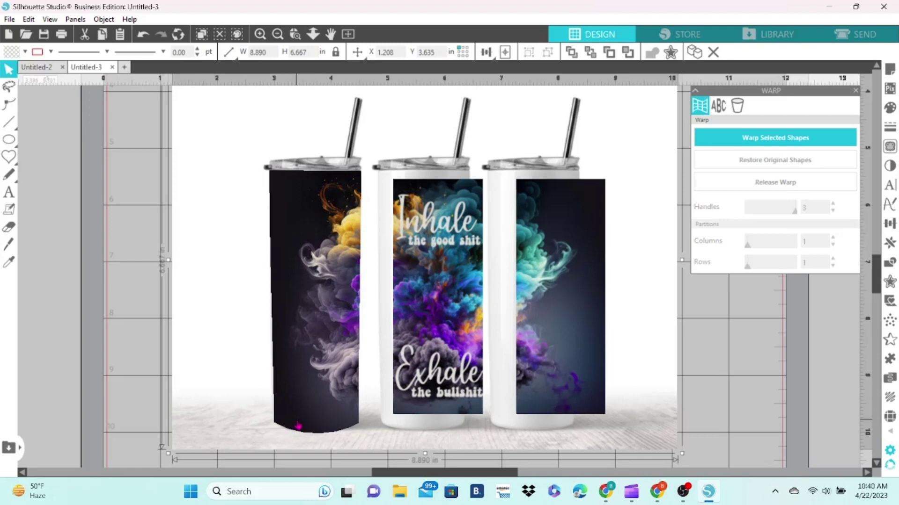
pyautogui.click(349, 179)
pyautogui.click(244, 190)
pyautogui.click(418, 253)
# - Warp the middle wrap, dragging its bottom corners and centre down into a curve, then warp the right wrap
pyautogui.click(730, 140)
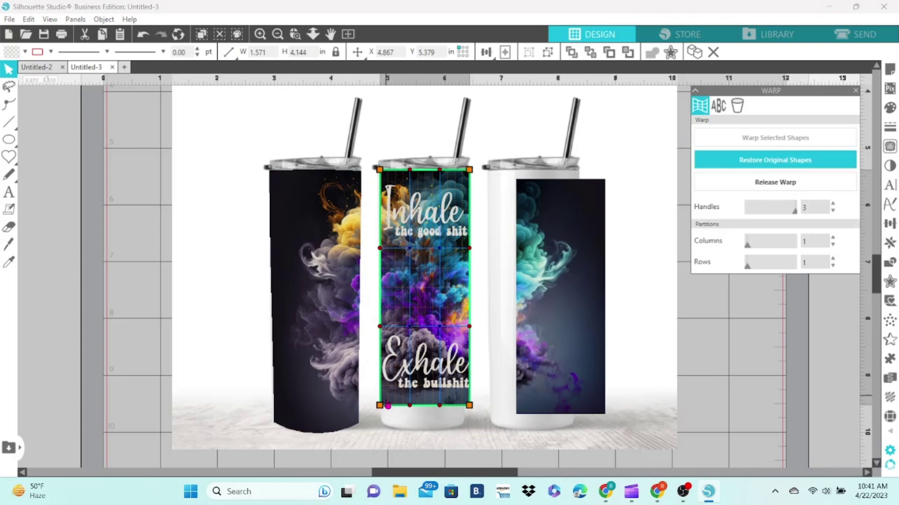
pyautogui.moveTo(388, 405); pyautogui.dragTo(388, 425)
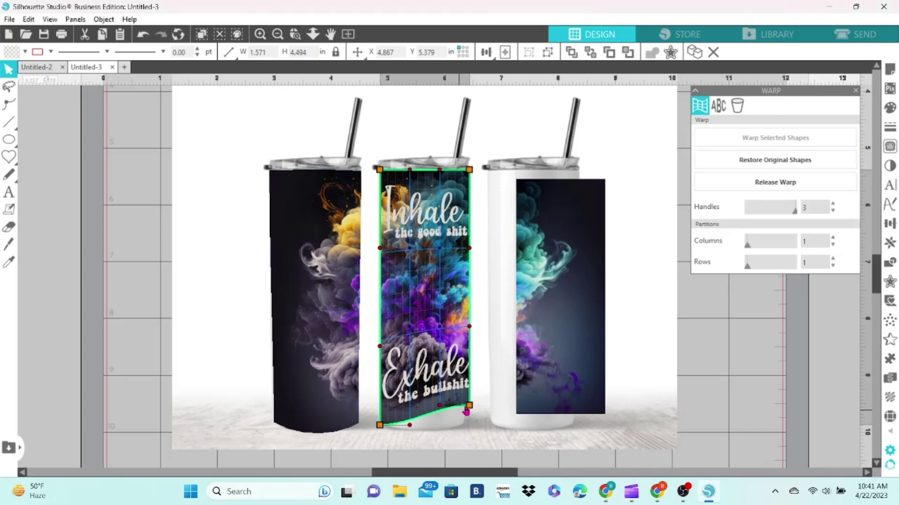
pyautogui.moveTo(466, 410); pyautogui.dragTo(467, 429)
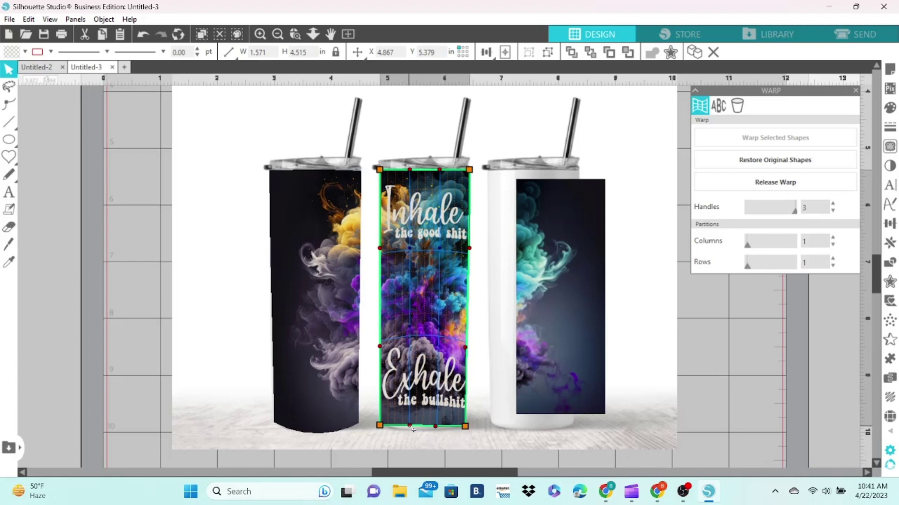
pyautogui.moveTo(412, 430); pyautogui.dragTo(412, 438)
pyautogui.click(536, 128)
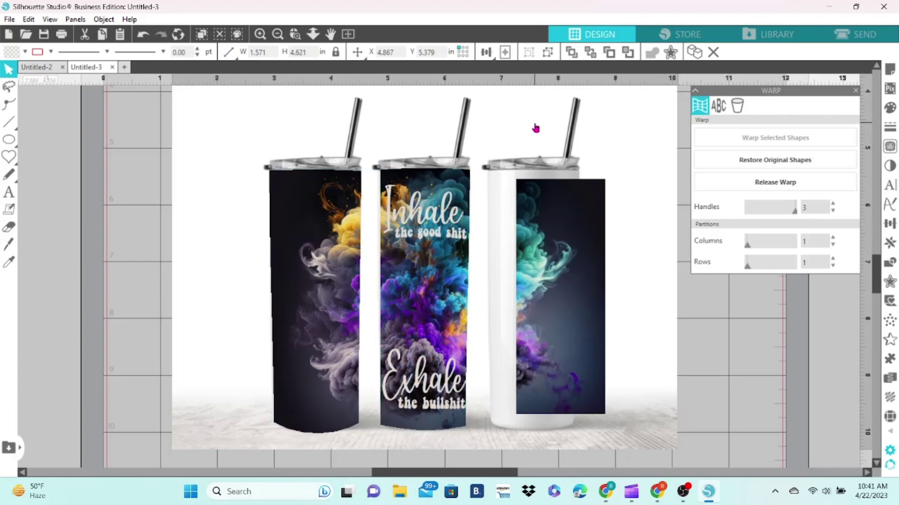
pyautogui.click(533, 299)
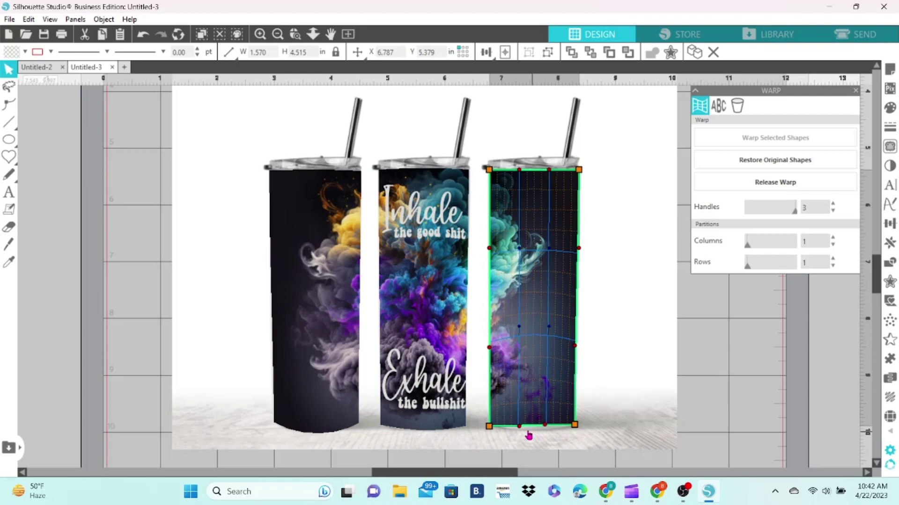
pyautogui.click(633, 199)
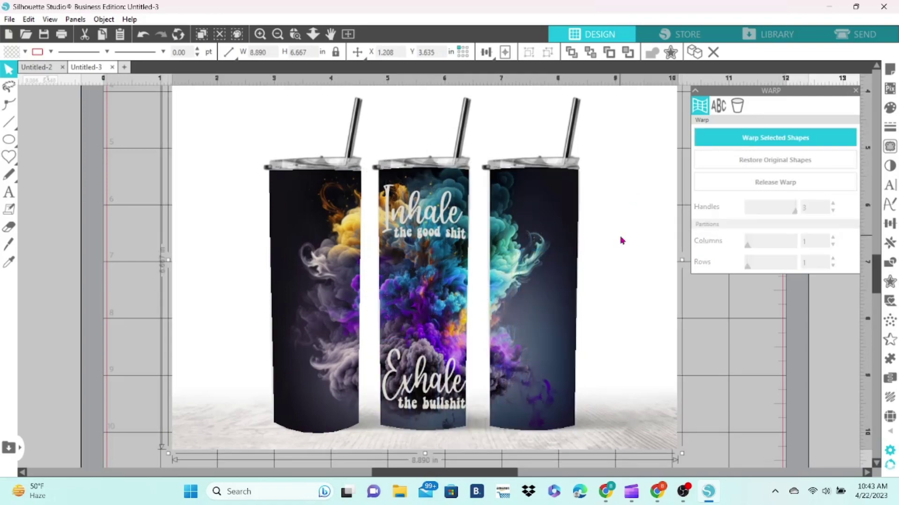
pyautogui.scroll(-5, 623, 240)
# - Preview the tumbler mockup in File > Print, then close it without printing
pyautogui.click(9, 19)
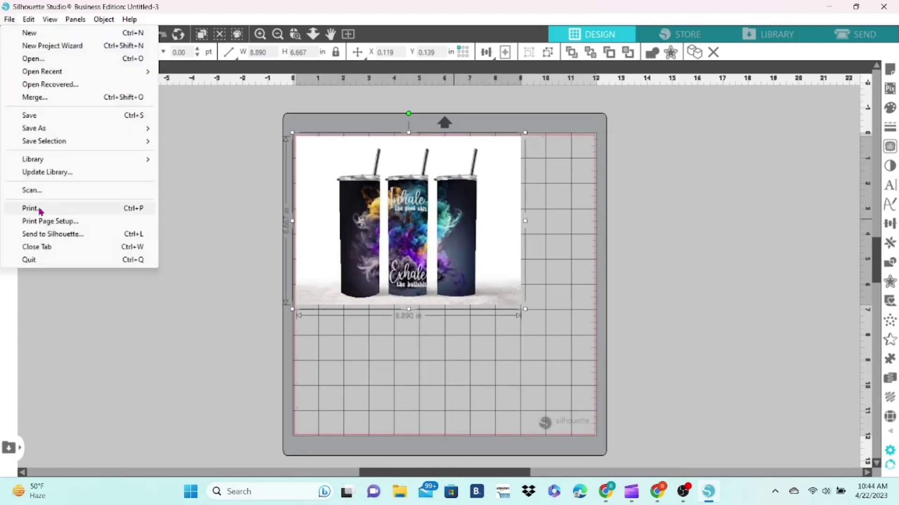
pyautogui.click(30, 208)
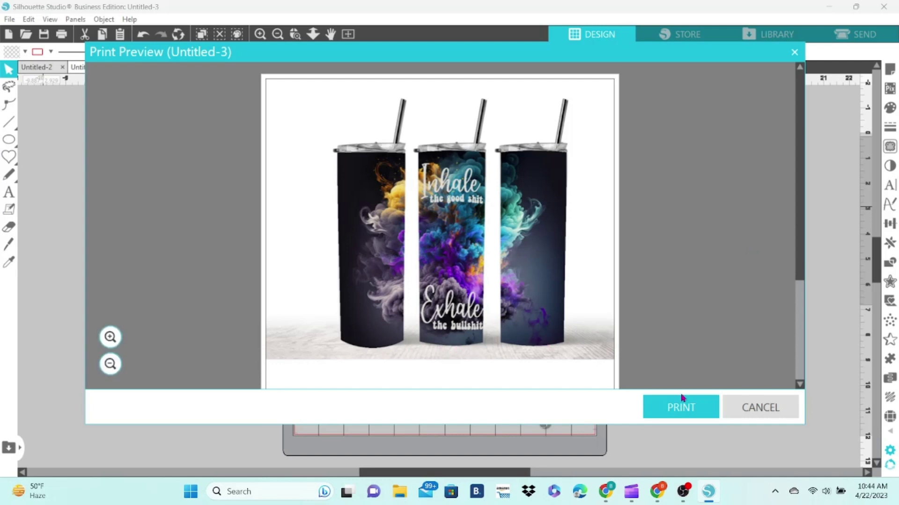
pyautogui.click(735, 412)
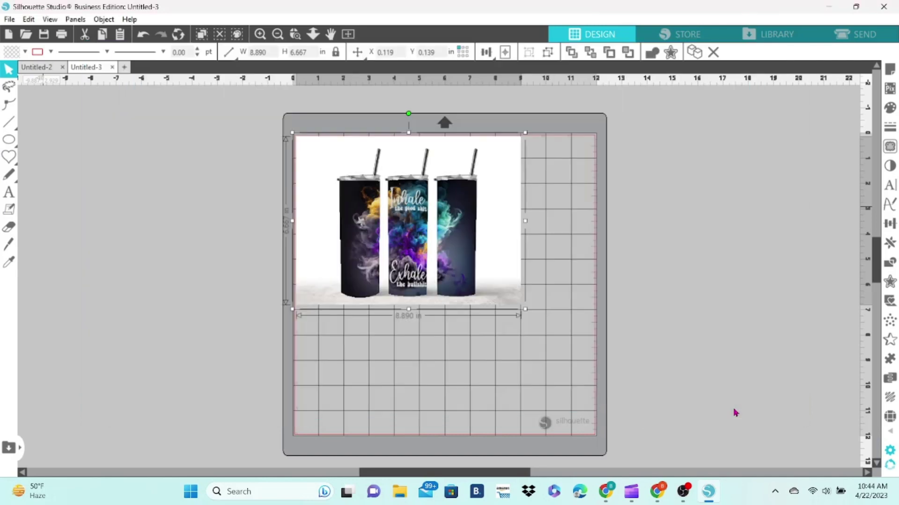
# - Zoom in, ungroup the designs, and re-curve the bottoms of the middle and right wraps
pyautogui.click(259, 33)
pyautogui.click(260, 33)
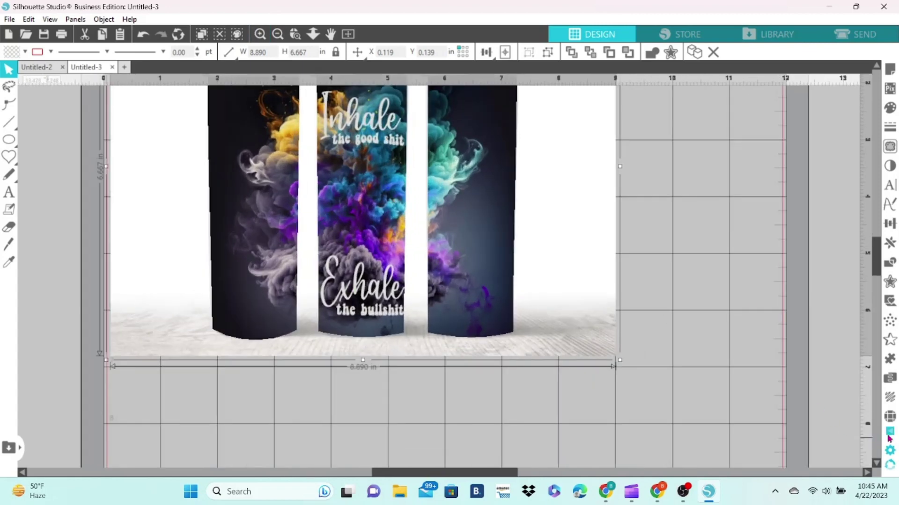
pyautogui.moveTo(890, 424)
pyautogui.click(827, 424)
pyautogui.rightClick(386, 337)
pyautogui.click(413, 337)
pyautogui.click(360, 323)
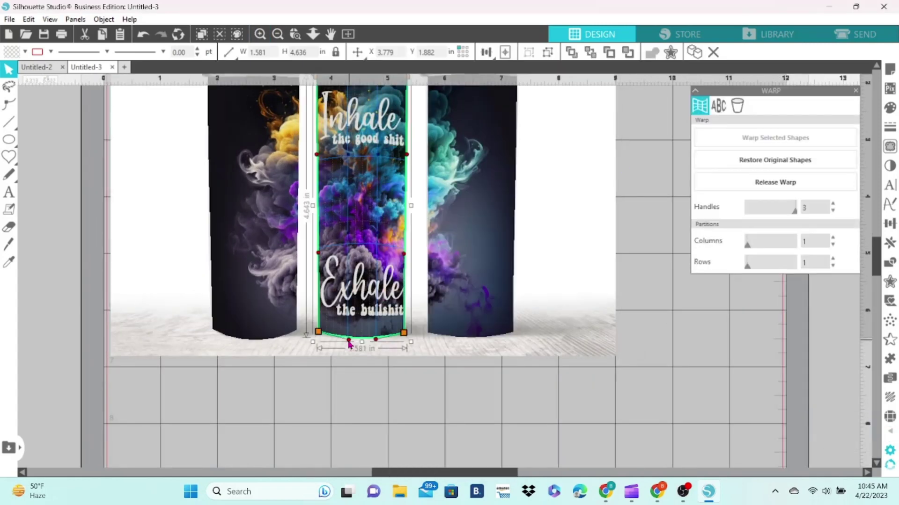
pyautogui.moveTo(362, 349); pyautogui.dragTo(377, 345)
pyautogui.click(462, 345)
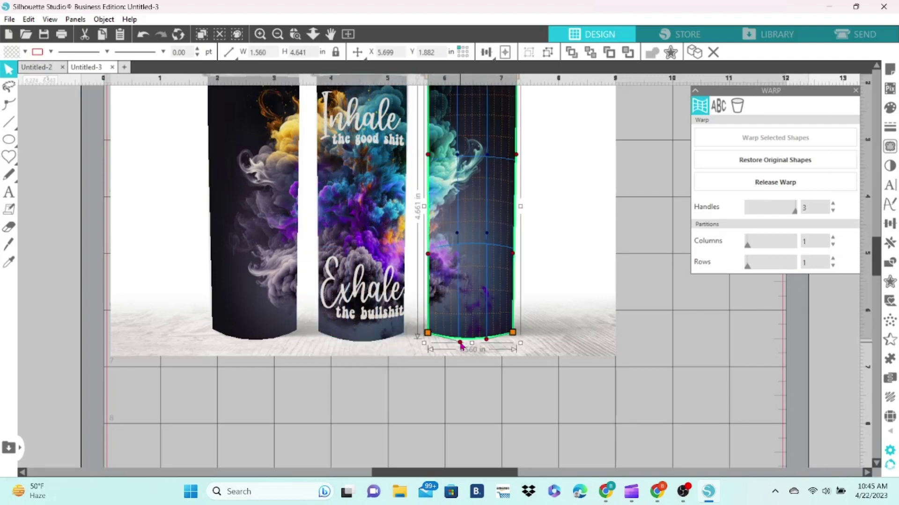
pyautogui.moveTo(461, 345); pyautogui.dragTo(487, 346)
pyautogui.click(627, 395)
pyautogui.scroll(2, 628, 395)
# - Preview the finished three-tumbler mockup again and close the print preview
pyautogui.click(9, 19)
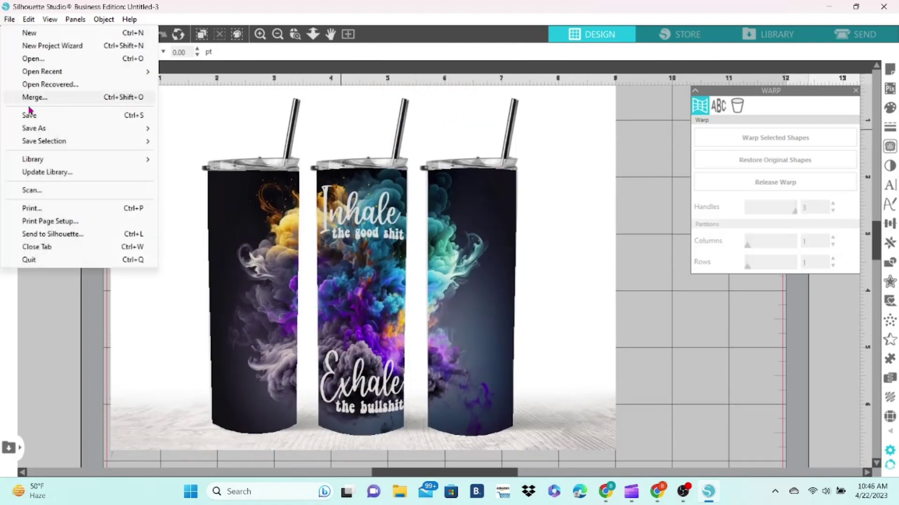
pyautogui.click(35, 208)
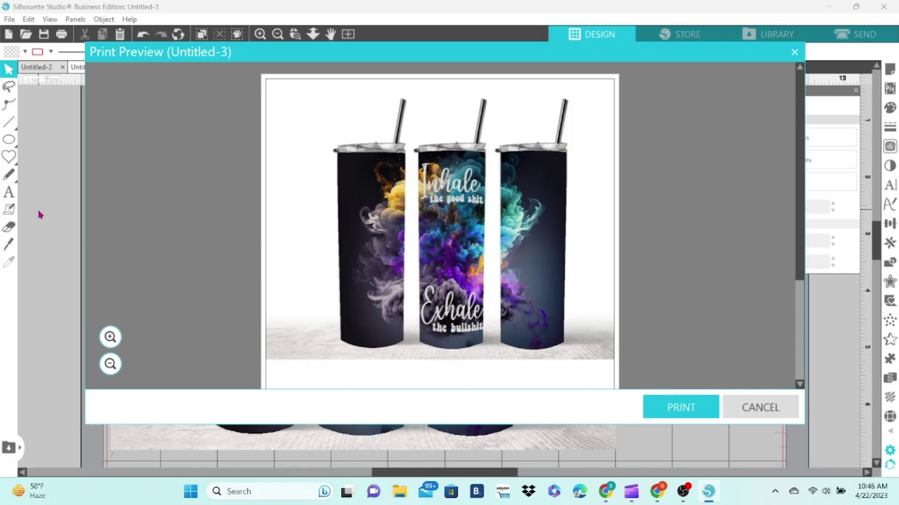
pyautogui.click(772, 410)
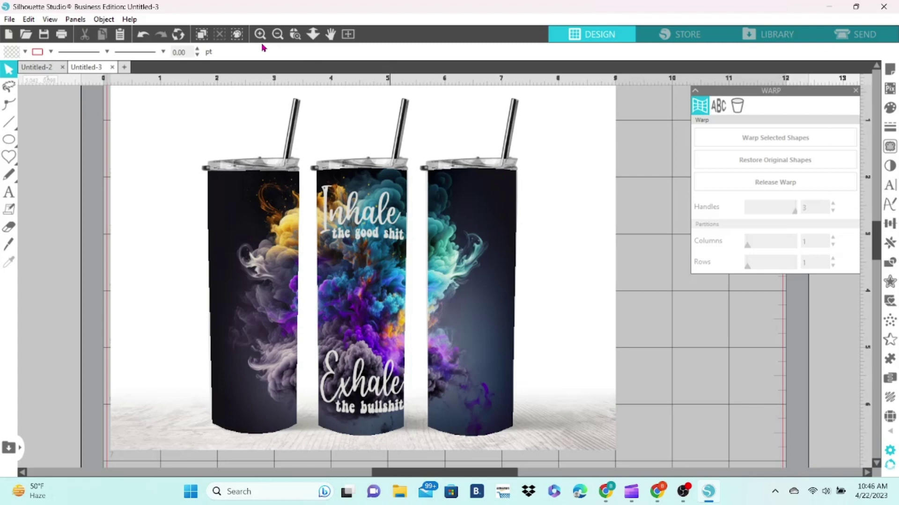
# - Select the background and all three tumbler designs and group them together
pyautogui.click(277, 35)
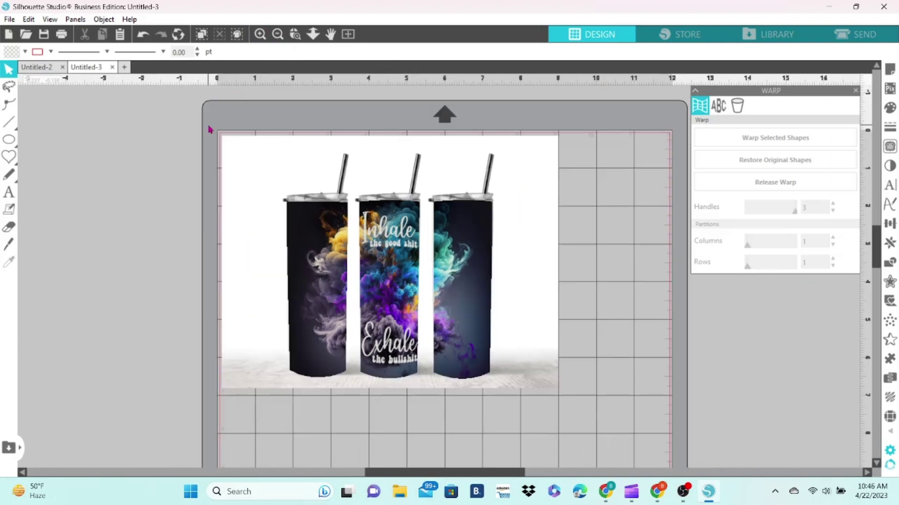
pyautogui.moveTo(208, 128); pyautogui.dragTo(509, 345)
pyautogui.rightClick(468, 330)
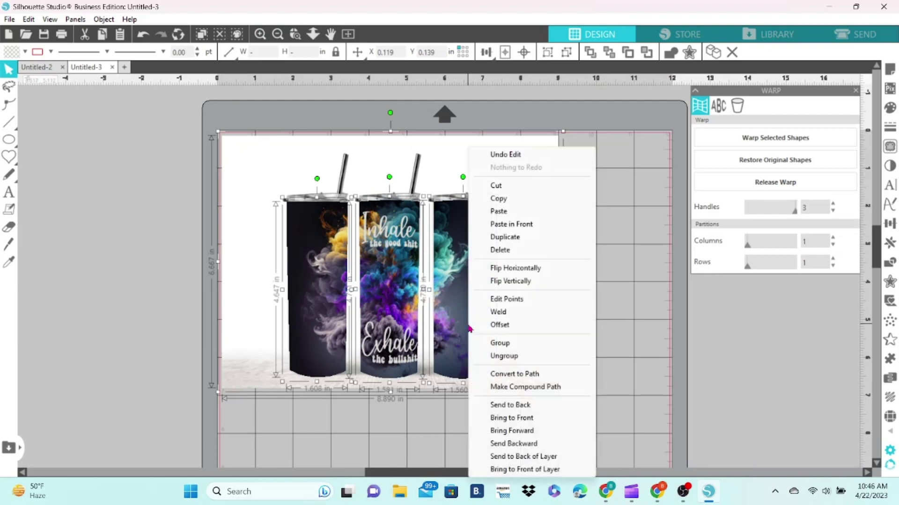
pyautogui.click(500, 343)
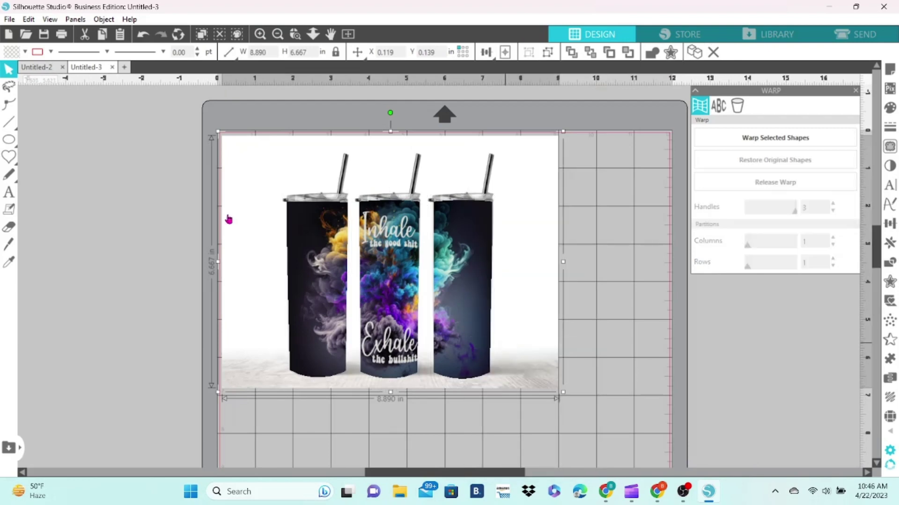
# - Save the selection to Downloads as a JPEG at 300 DPI
pyautogui.click(10, 19)
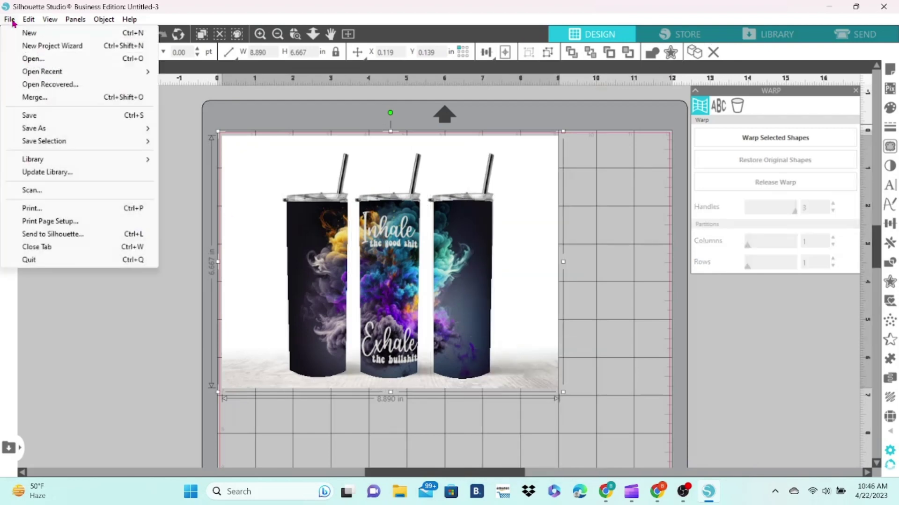
pyautogui.moveTo(25, 143)
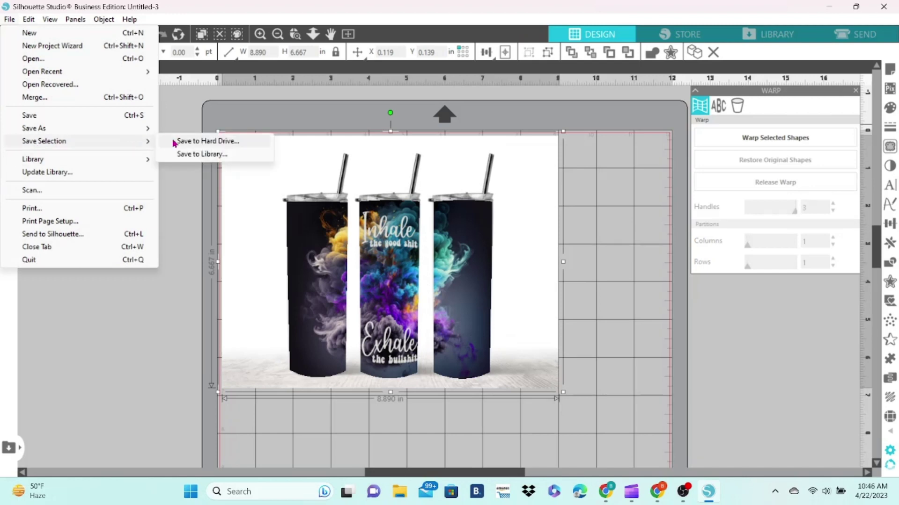
pyautogui.click(199, 141)
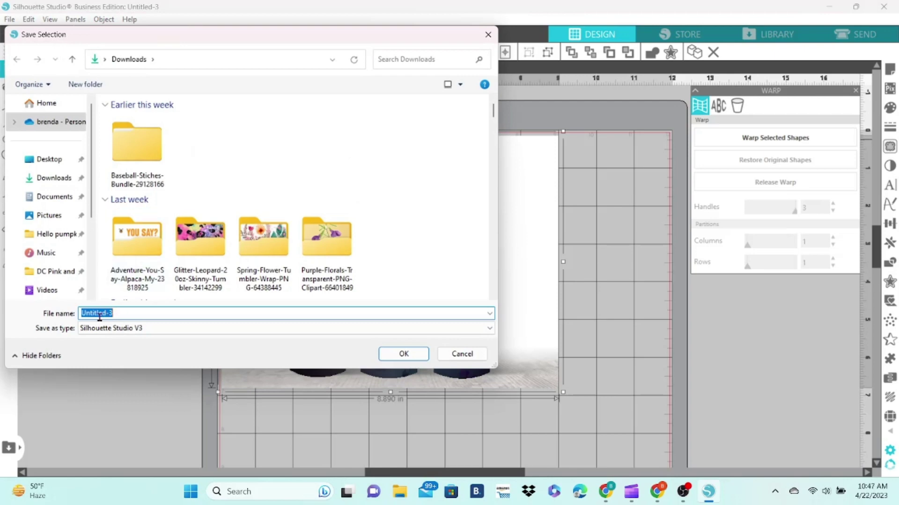
pyautogui.click(489, 329)
pyautogui.click(412, 377)
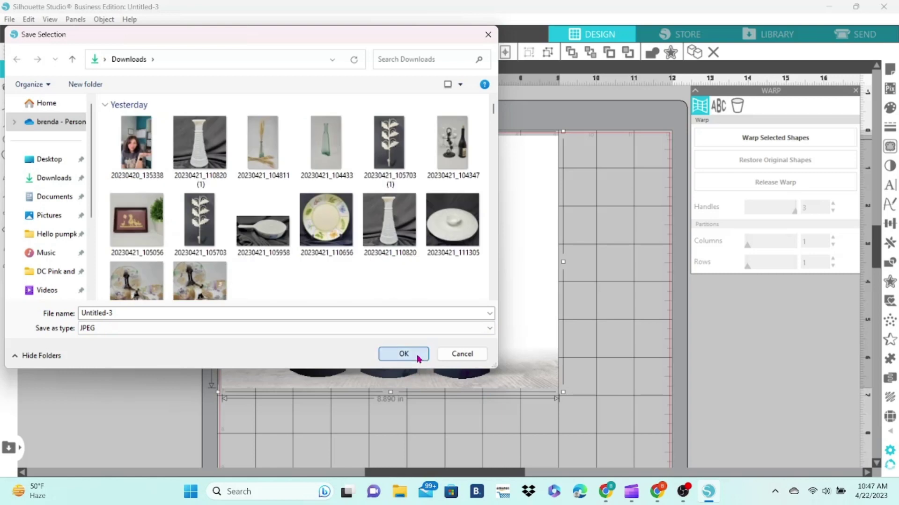
pyautogui.click(417, 357)
pyautogui.doubleClick(490, 217)
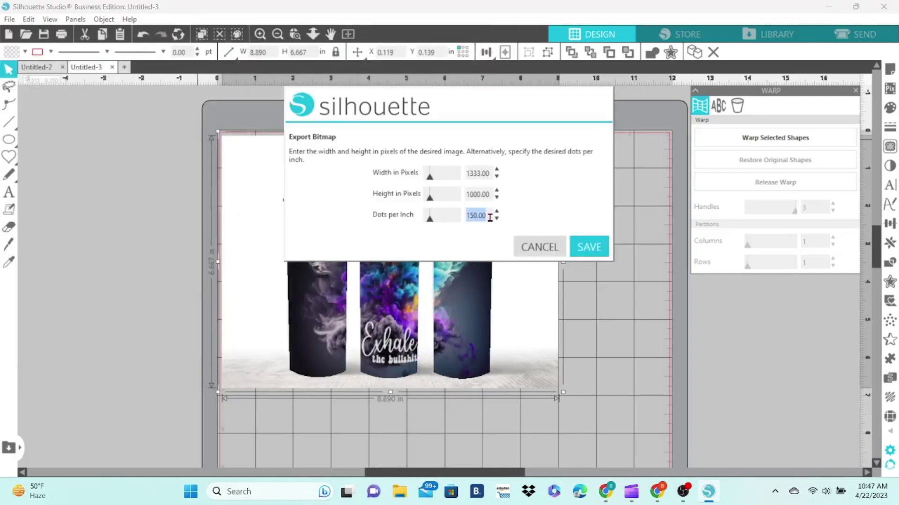
pyautogui.write('30')
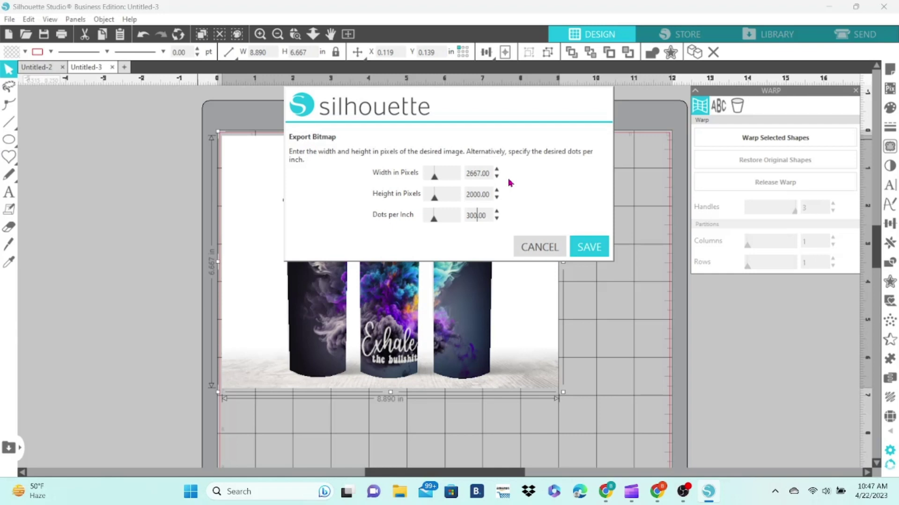
pyautogui.click(538, 246)
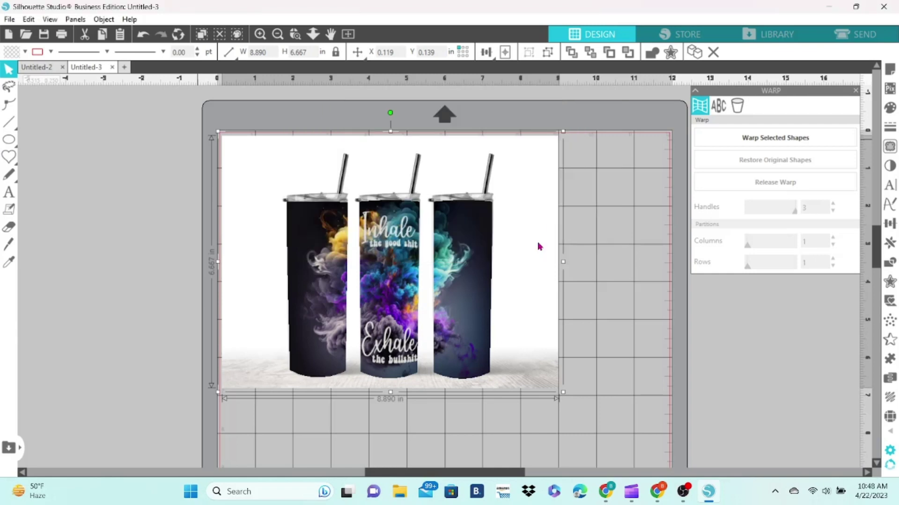
# - Delete the tumbler image, then merge in the What the SUCCULENT design and move it left of the mat
pyautogui.rightClick(310, 144)
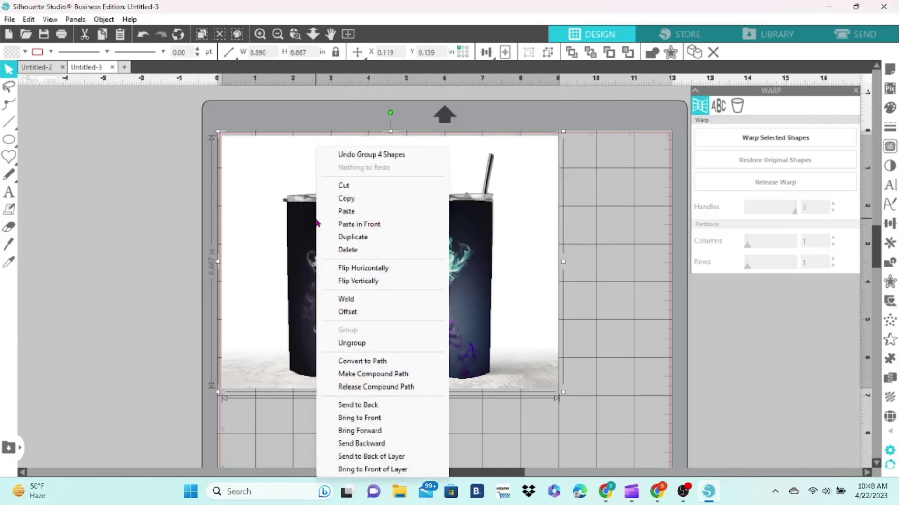
pyautogui.click(356, 253)
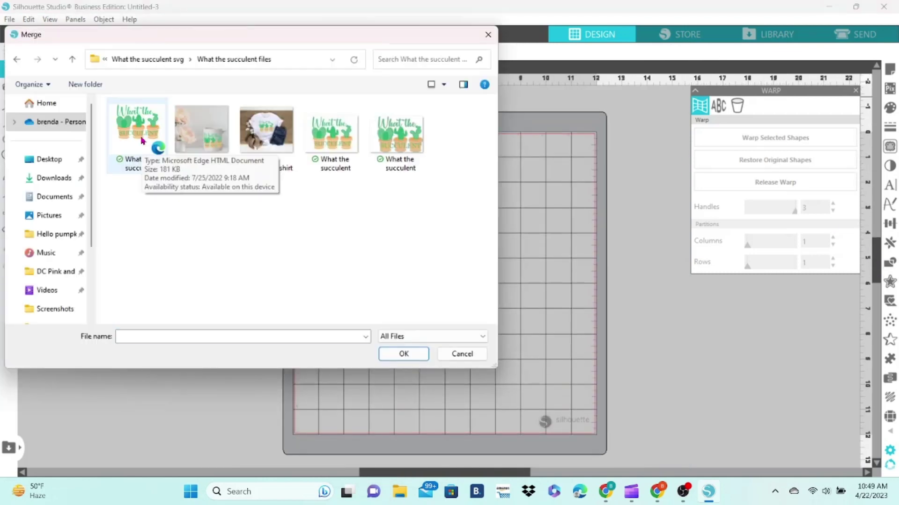
pyautogui.doubleClick(142, 141)
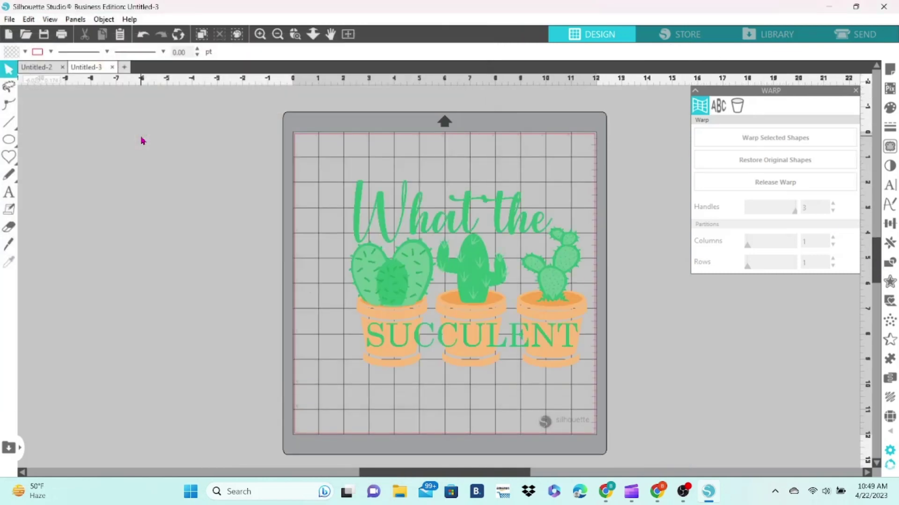
pyautogui.moveTo(381, 286); pyautogui.dragTo(73, 281)
pyautogui.press('Escape')
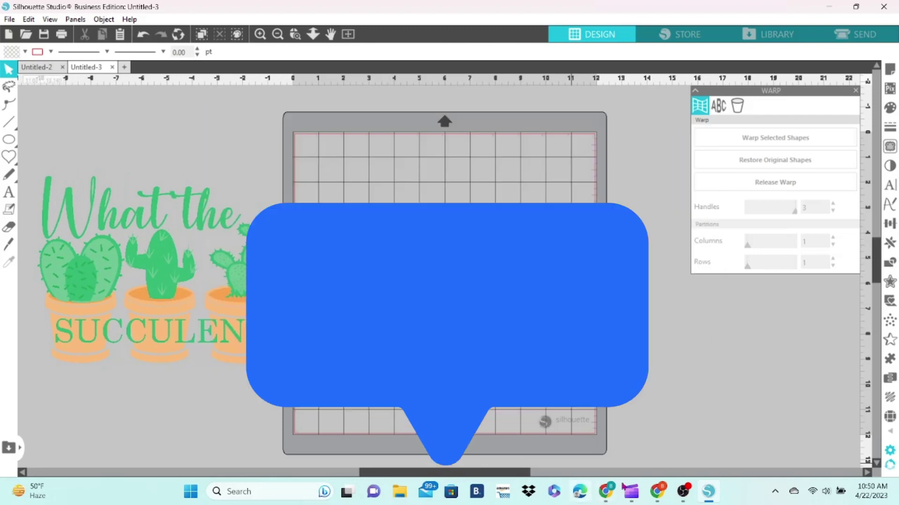
pyautogui.moveTo(657, 493)
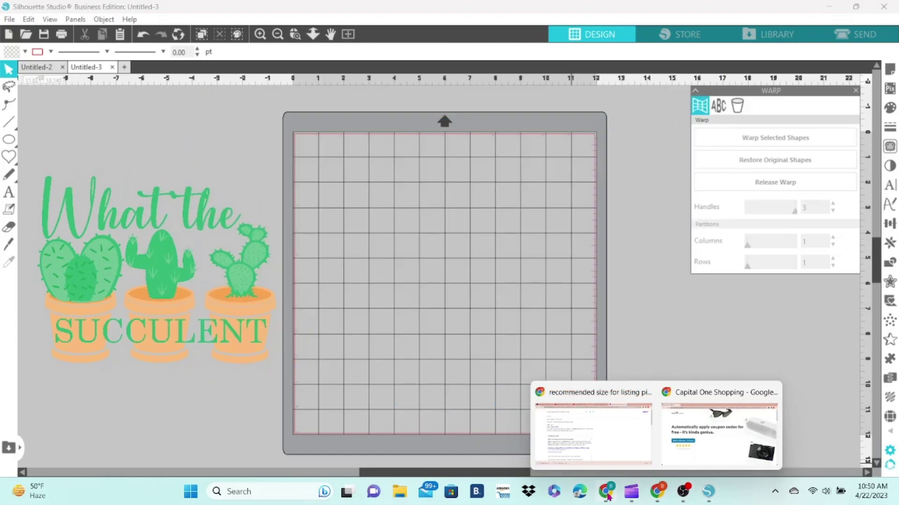
pyautogui.click(606, 492)
# - Delete the tumbler photo and search Elements for 'shirt mockup'
pyautogui.click(500, 321)
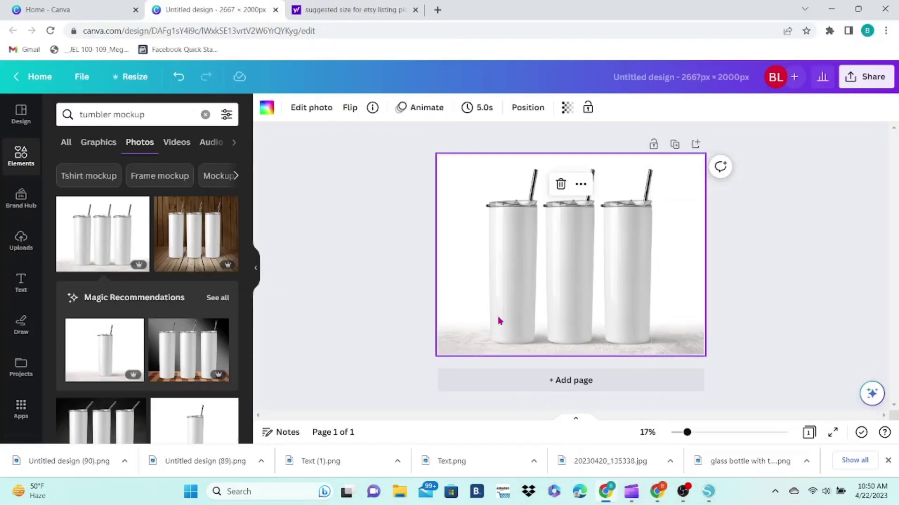
pyautogui.rightClick(500, 321)
pyautogui.click(525, 312)
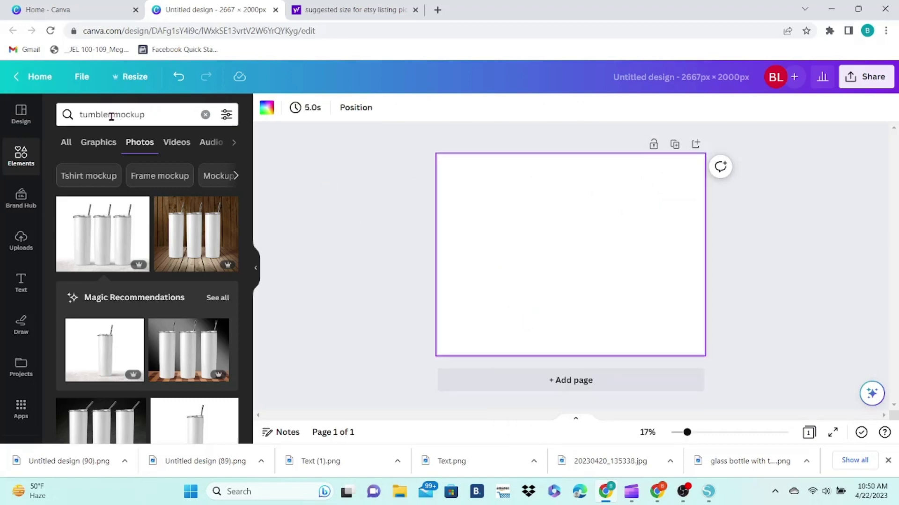
pyautogui.moveTo(111, 116); pyautogui.dragTo(80, 115)
pyautogui.write('shirt')
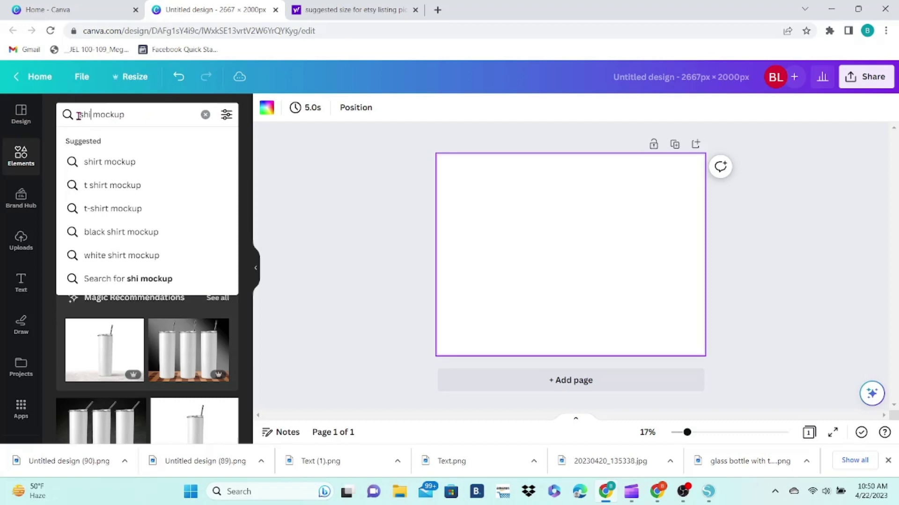
pyautogui.press('Return')
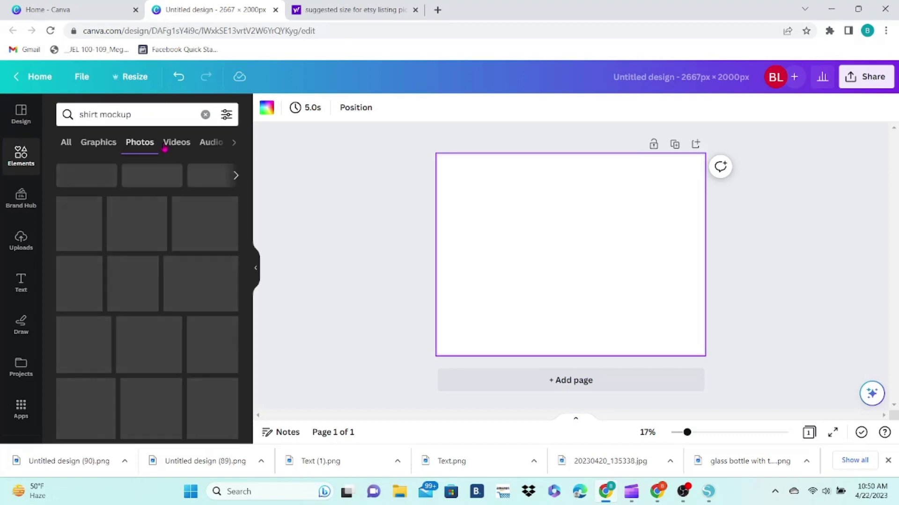
# - Add the woman-in-white-T-shirt photo and set it as the page background
pyautogui.scroll(-10, 247, 297)
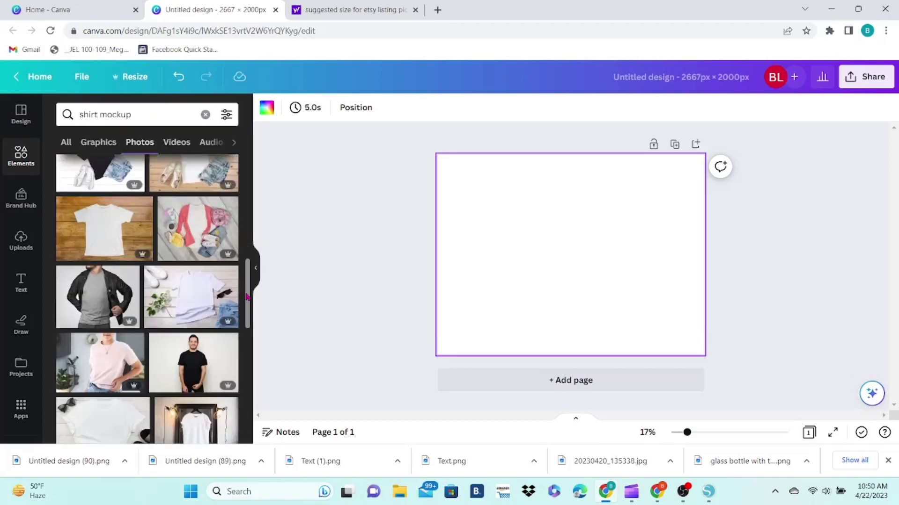
pyautogui.scroll(-10, 247, 297)
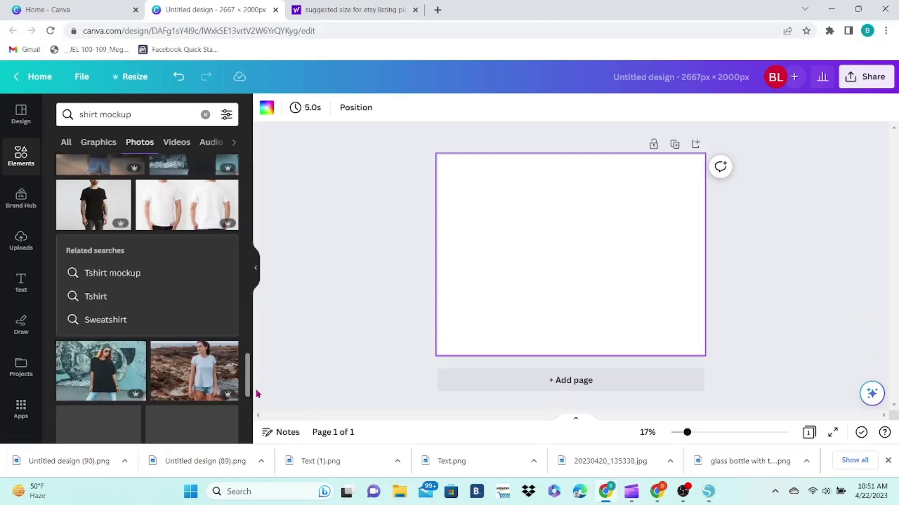
pyautogui.scroll(-10, 256, 394)
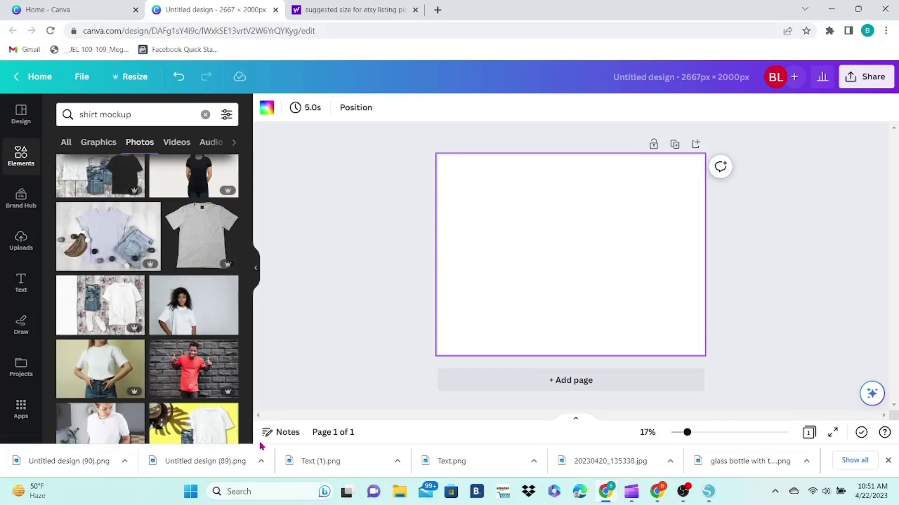
pyautogui.click(100, 370)
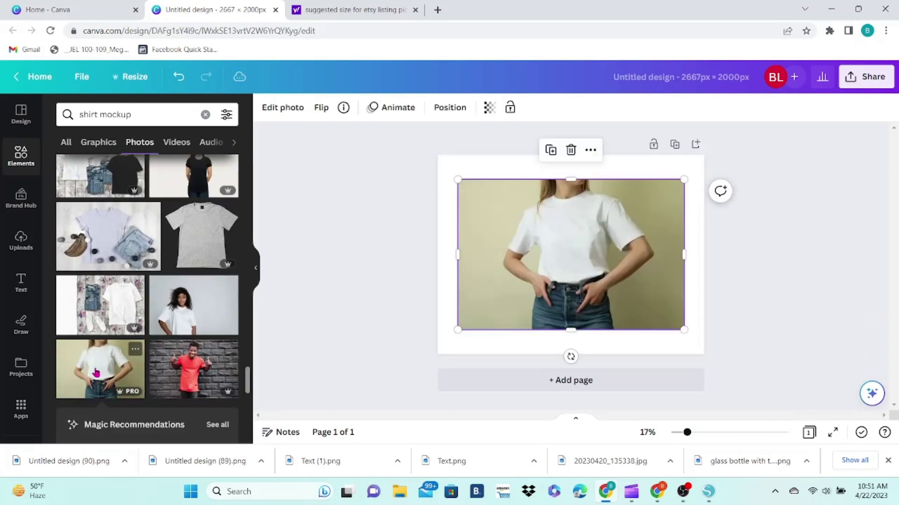
pyautogui.rightClick(606, 263)
pyautogui.click(683, 402)
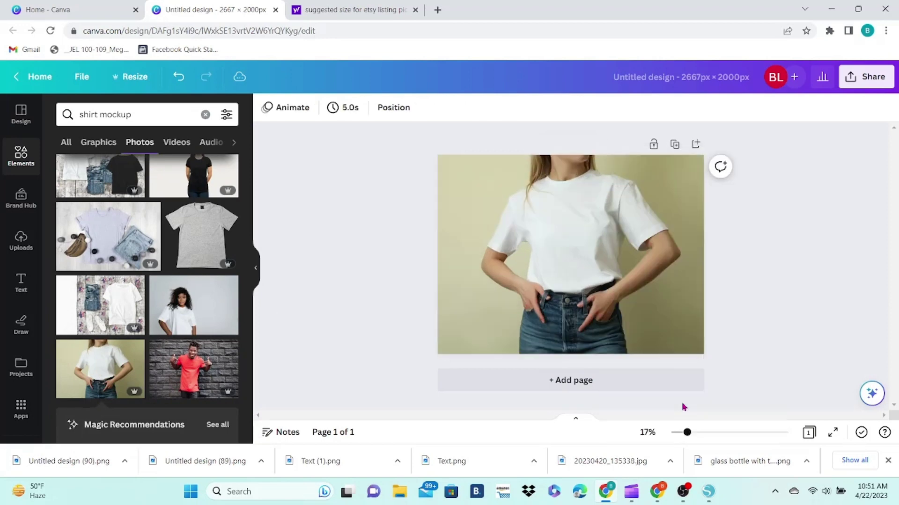
# - Download the Canva design as a PNG
pyautogui.click(866, 77)
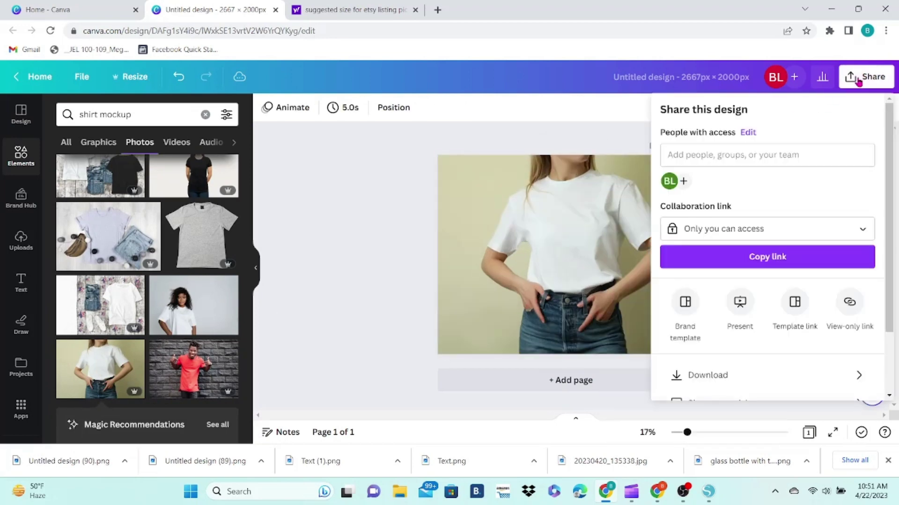
pyautogui.click(722, 380)
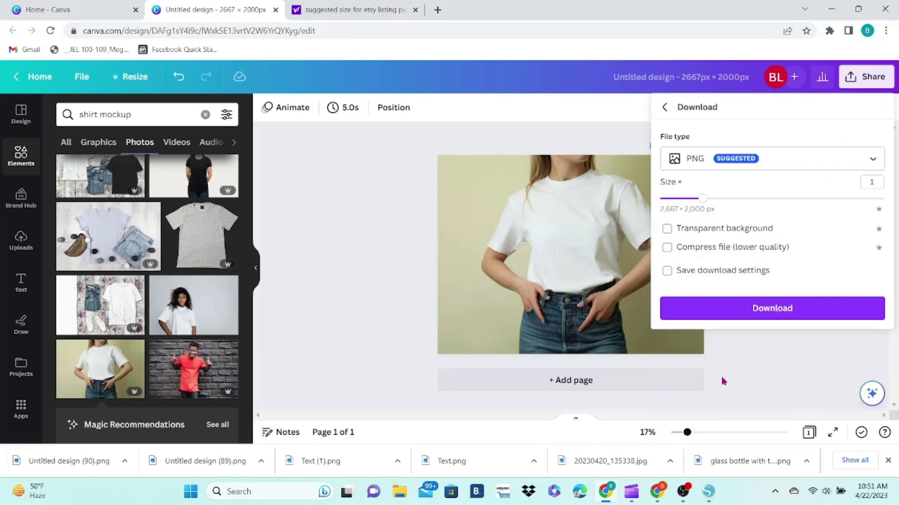
pyautogui.click(751, 313)
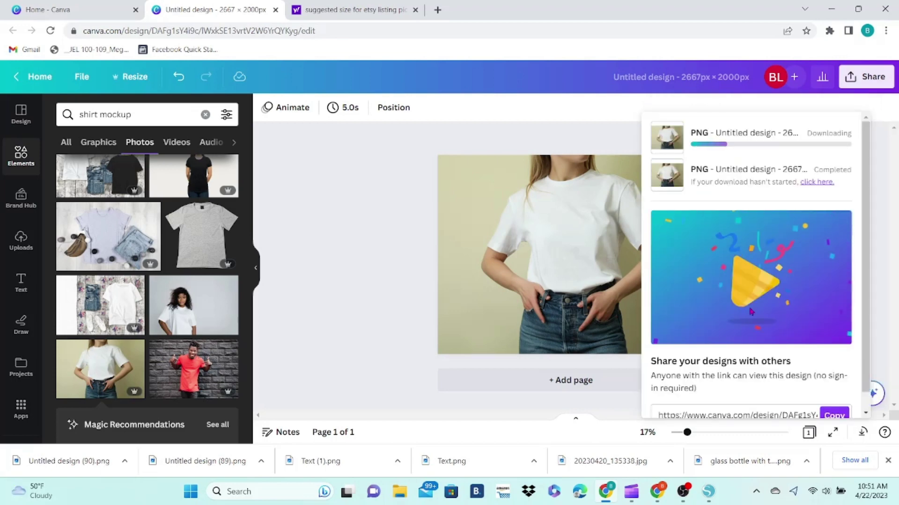
# - Merge the downloaded T-shirt mockup image into Silhouette Studio and centre it on the mat
pyautogui.click(708, 491)
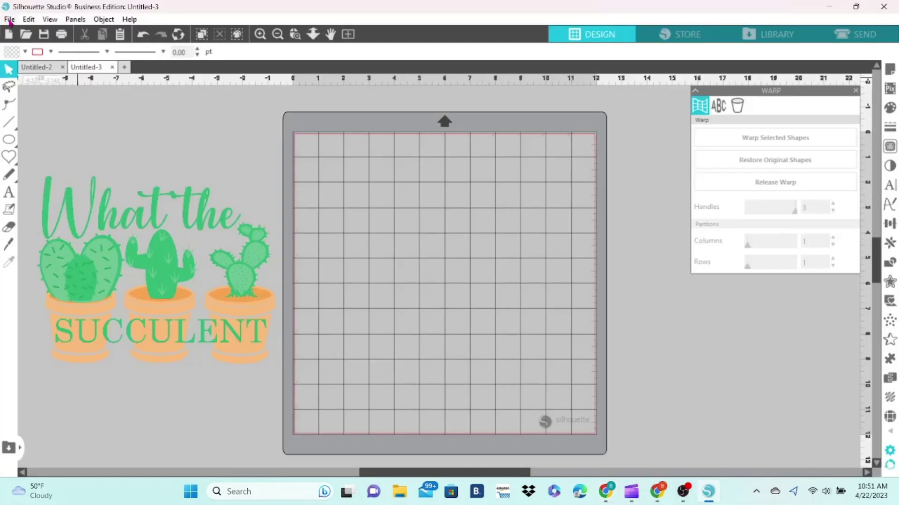
pyautogui.click(9, 19)
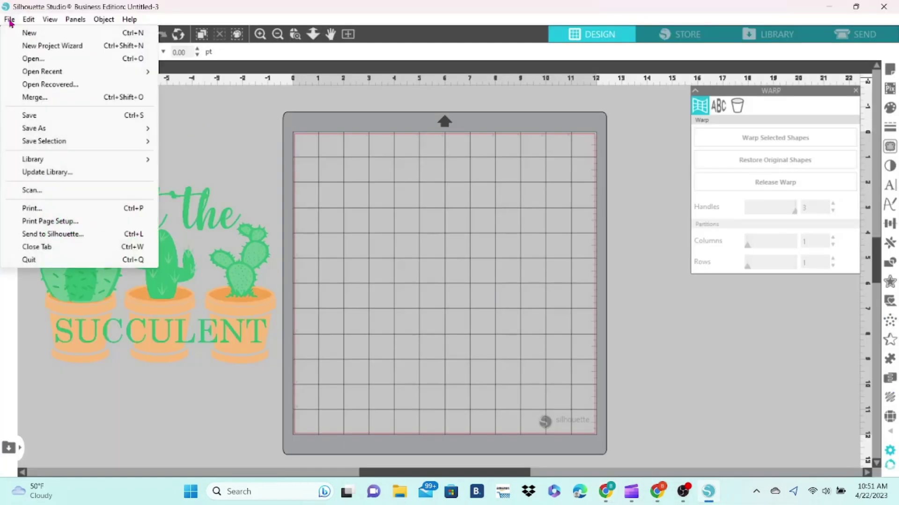
pyautogui.click(35, 97)
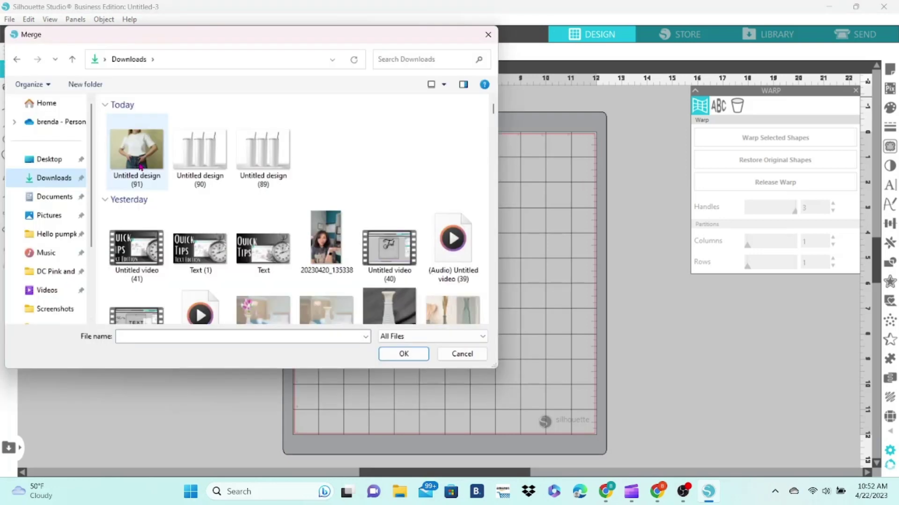
pyautogui.doubleClick(139, 164)
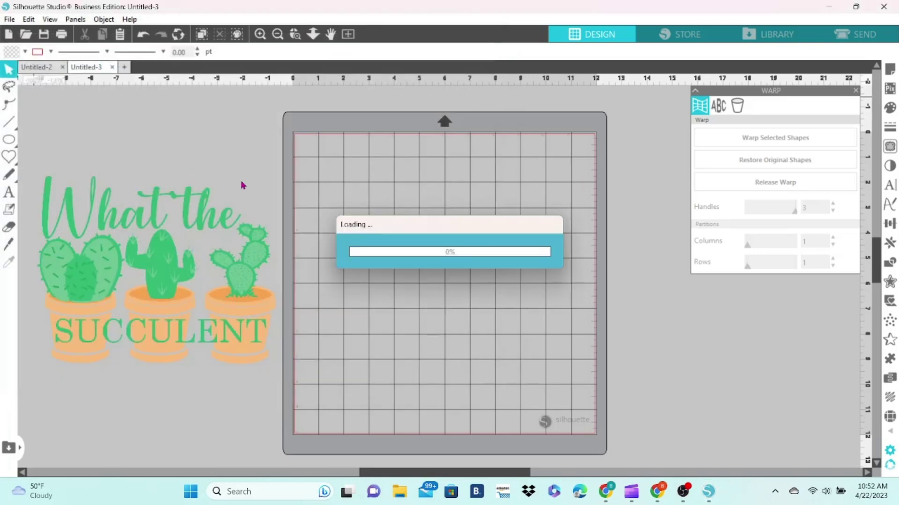
pyautogui.moveTo(373, 201); pyautogui.dragTo(409, 244)
# - Bring the succulent design to the front and move it onto the shirt
pyautogui.rightClick(243, 333)
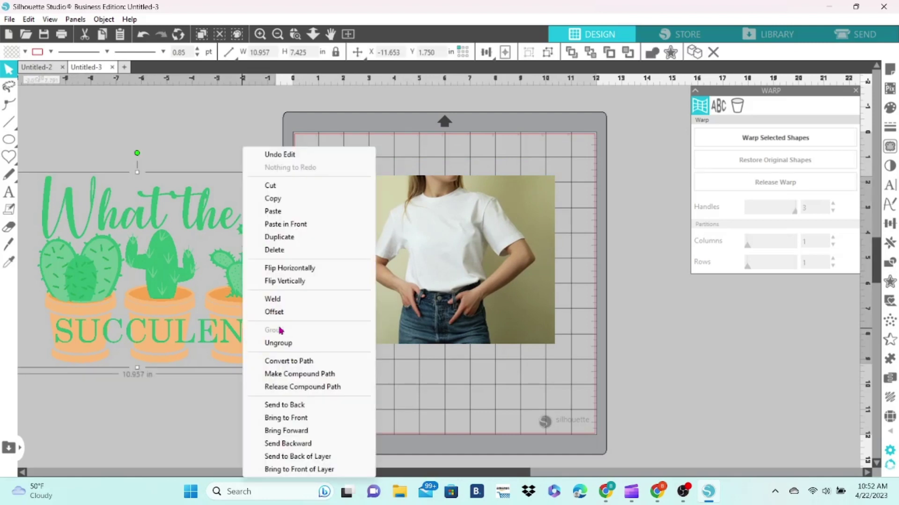
pyautogui.click(279, 421)
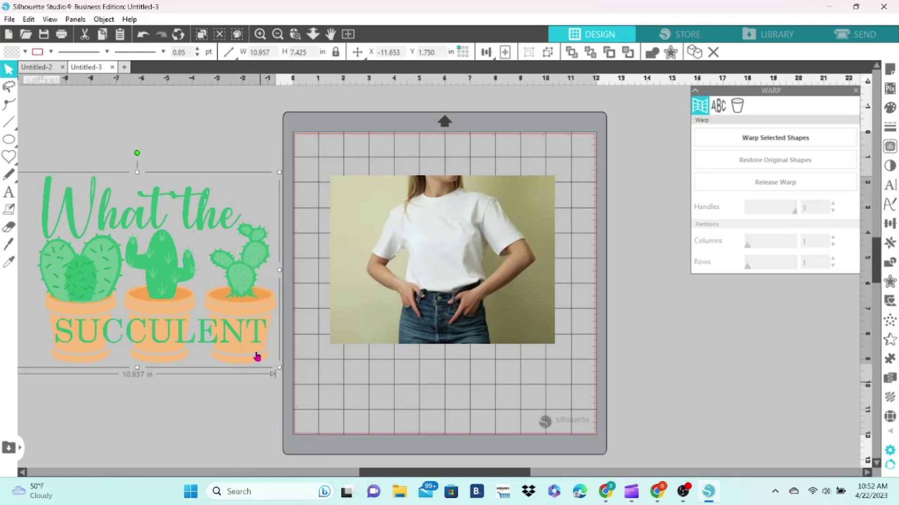
pyautogui.moveTo(257, 357); pyautogui.dragTo(460, 252)
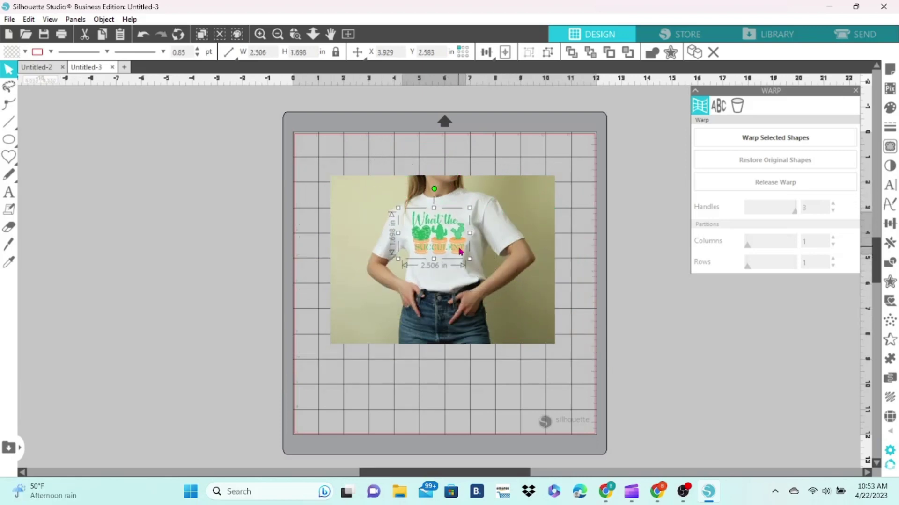
# - Tilt the succulent design slightly to match the shirt's angle
pyautogui.click(656, 272)
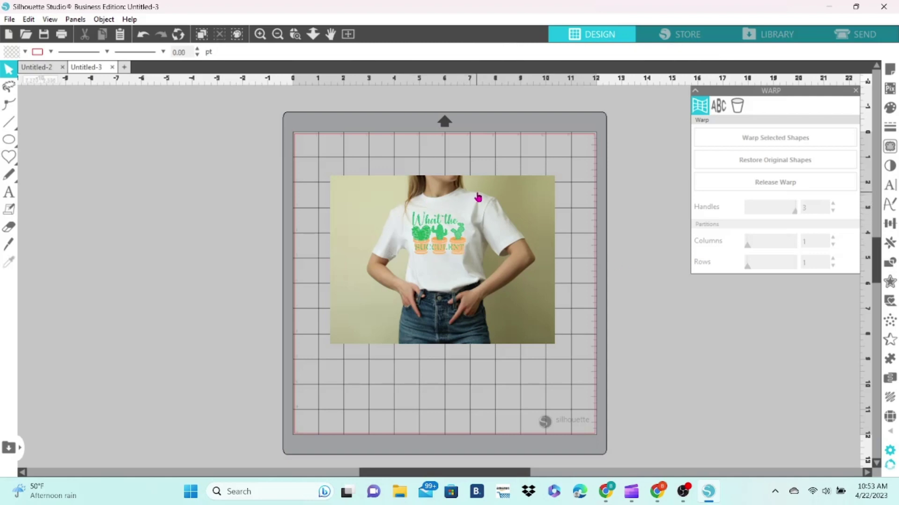
pyautogui.click(449, 245)
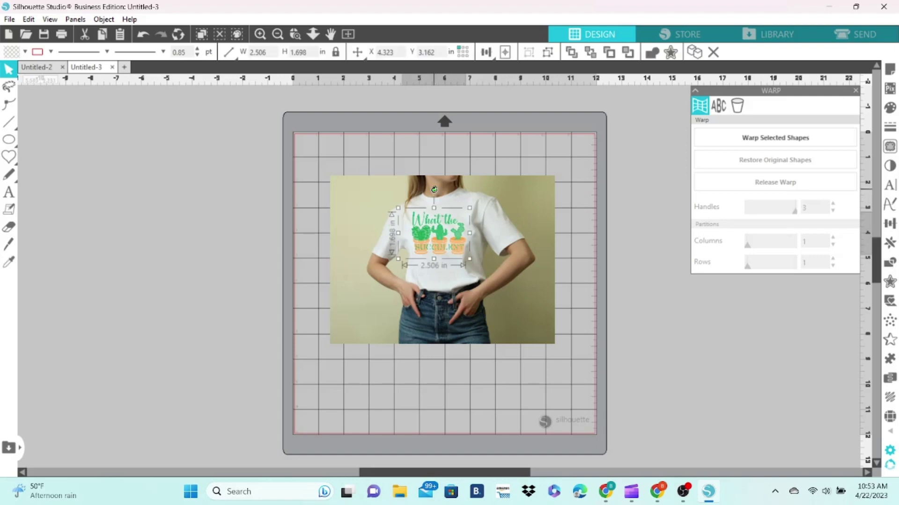
pyautogui.moveTo(434, 189); pyautogui.dragTo(431, 192)
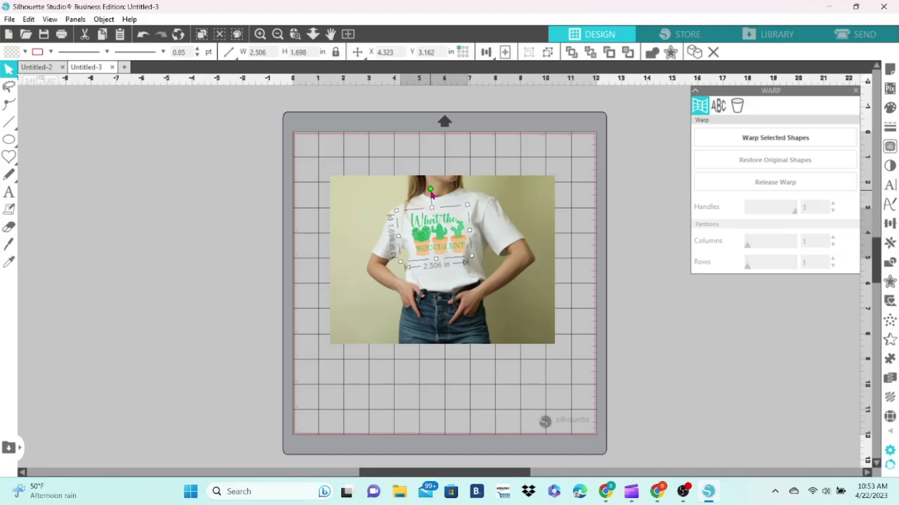
pyautogui.click(631, 311)
pyautogui.click(461, 255)
# - Warp the design's right corners to follow the shirt, then move photo and design up-left
pyautogui.click(748, 139)
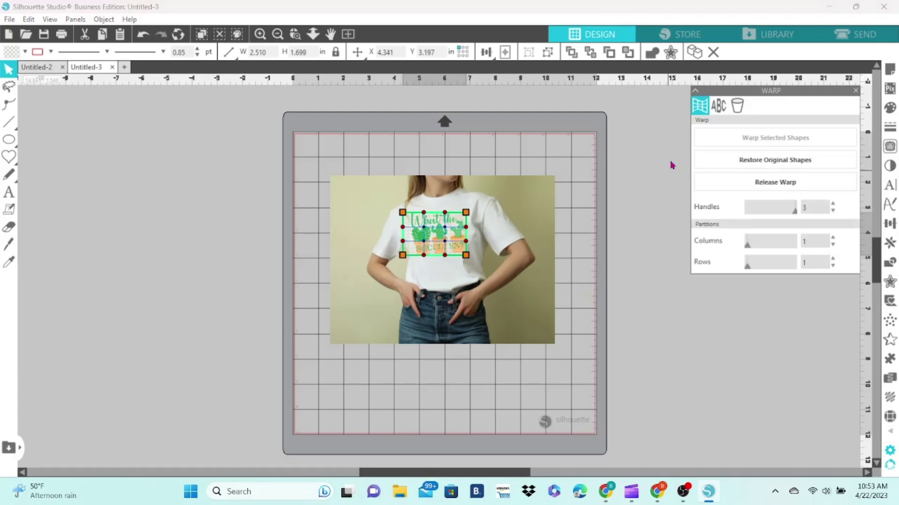
pyautogui.moveTo(467, 212); pyautogui.dragTo(466, 209)
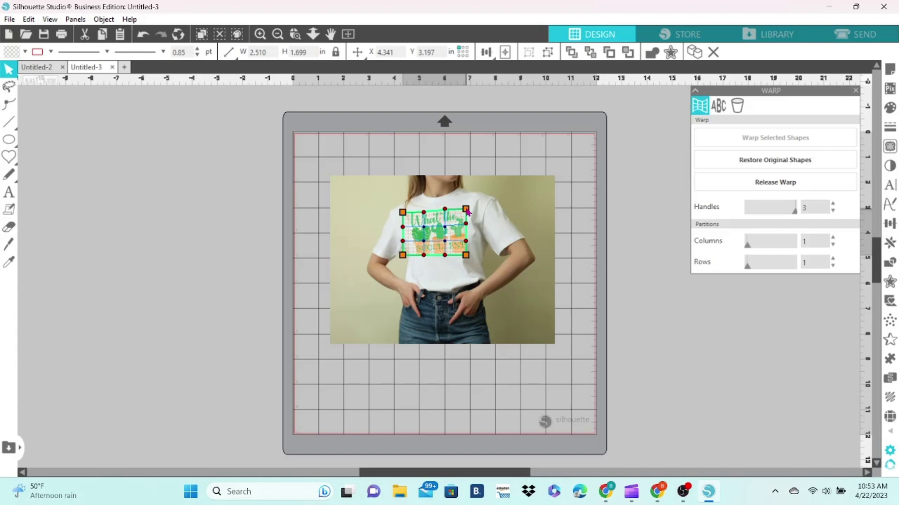
pyautogui.moveTo(466, 259); pyautogui.dragTo(466, 261)
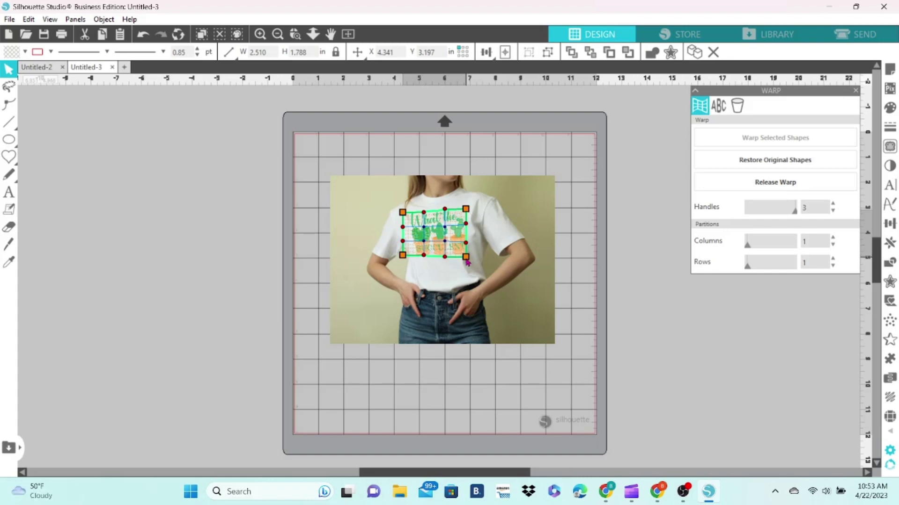
pyautogui.click(638, 275)
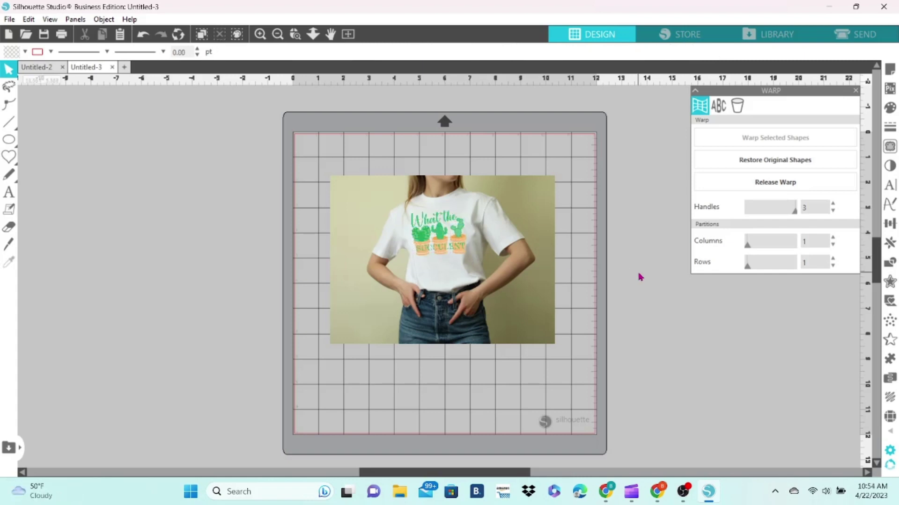
pyautogui.moveTo(467, 248); pyautogui.dragTo(431, 208)
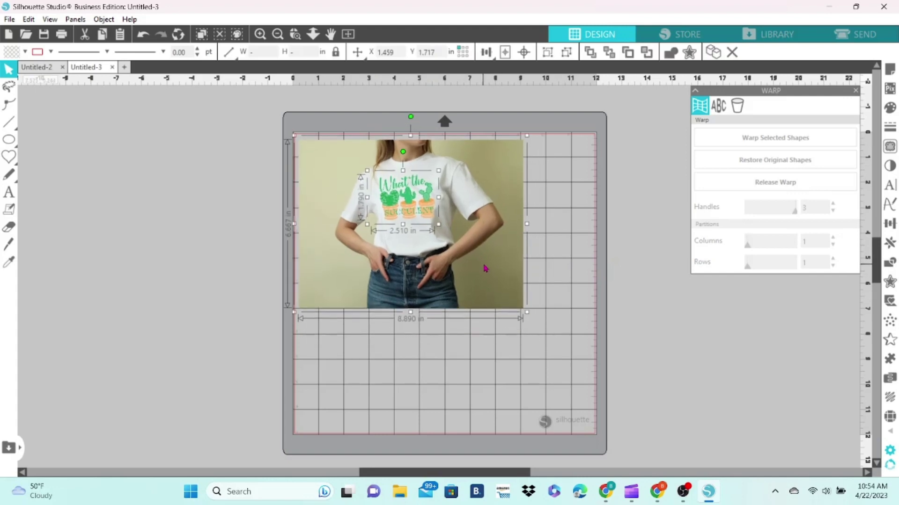
pyautogui.click(9, 19)
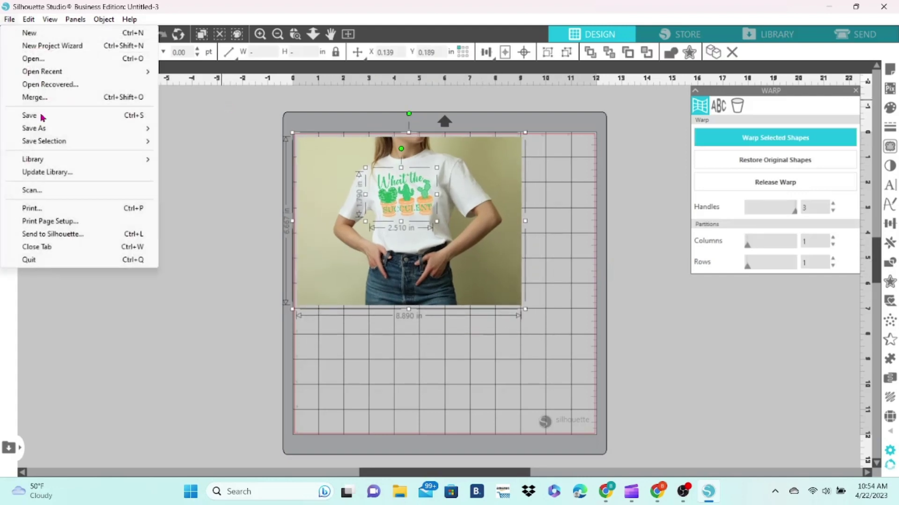
pyautogui.click(44, 210)
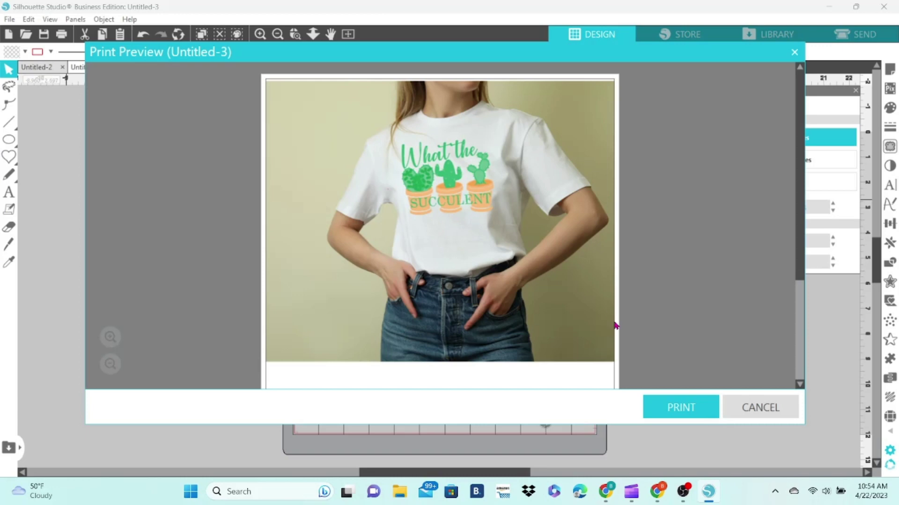
pyautogui.click(746, 423)
pyautogui.rightClick(497, 147)
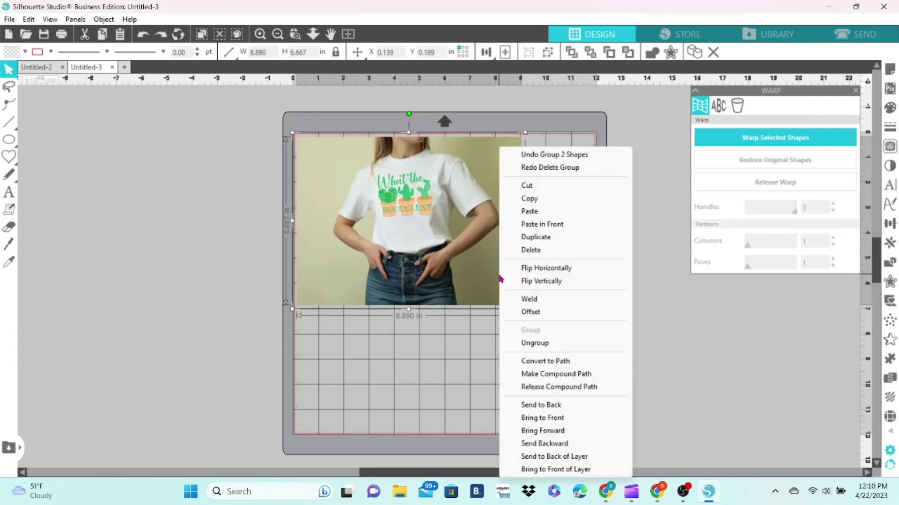
pyautogui.click(526, 236)
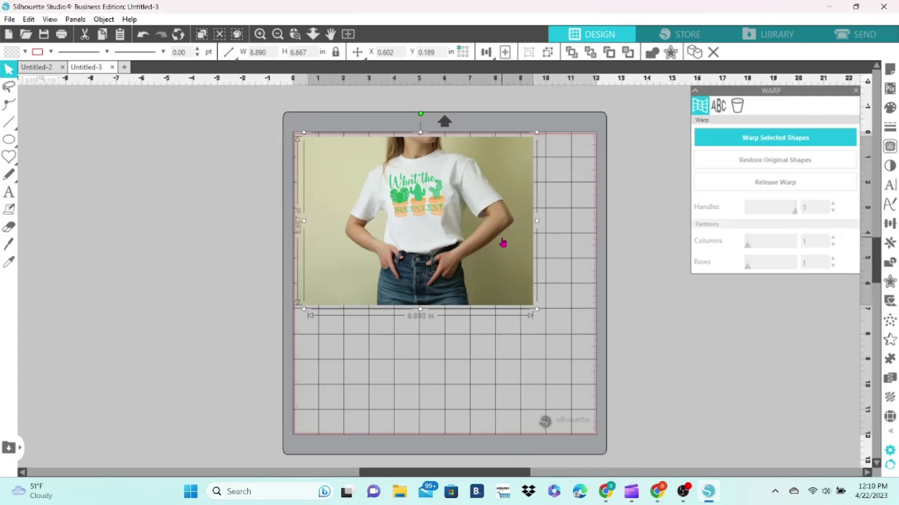
pyautogui.moveTo(502, 243); pyautogui.dragTo(236, 237)
pyautogui.click(407, 209)
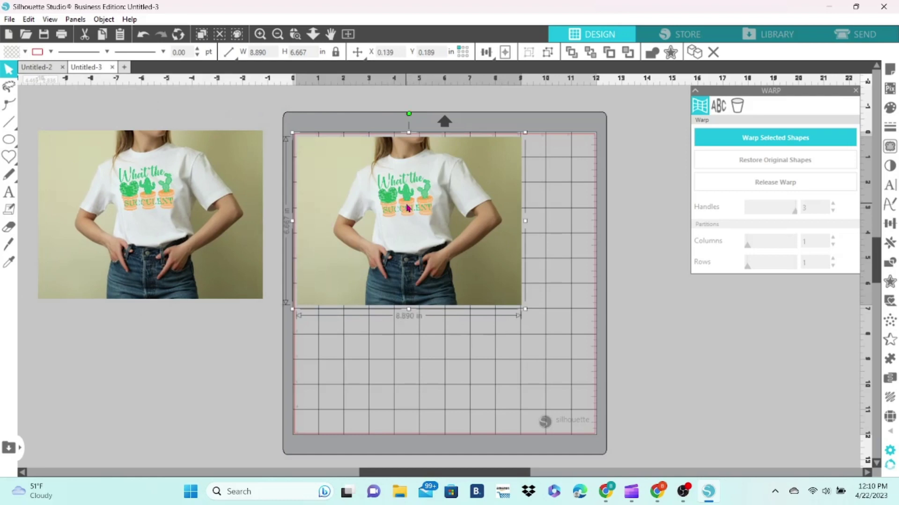
pyautogui.rightClick(407, 208)
pyautogui.click(458, 343)
pyautogui.moveTo(433, 202); pyautogui.dragTo(654, 267)
pyautogui.press('Delete')
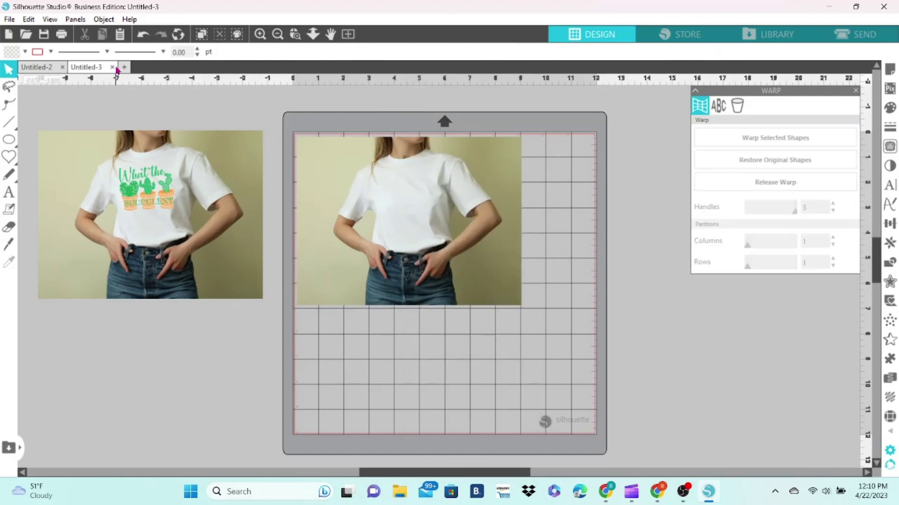
pyautogui.hotkey('ctrl', 'm')
pyautogui.doubleClick(136, 150)
pyautogui.moveTo(598, 378); pyautogui.dragTo(407, 230)
pyautogui.moveTo(356, 206); pyautogui.dragTo(415, 206)
pyautogui.moveTo(465, 246); pyautogui.dragTo(435, 222)
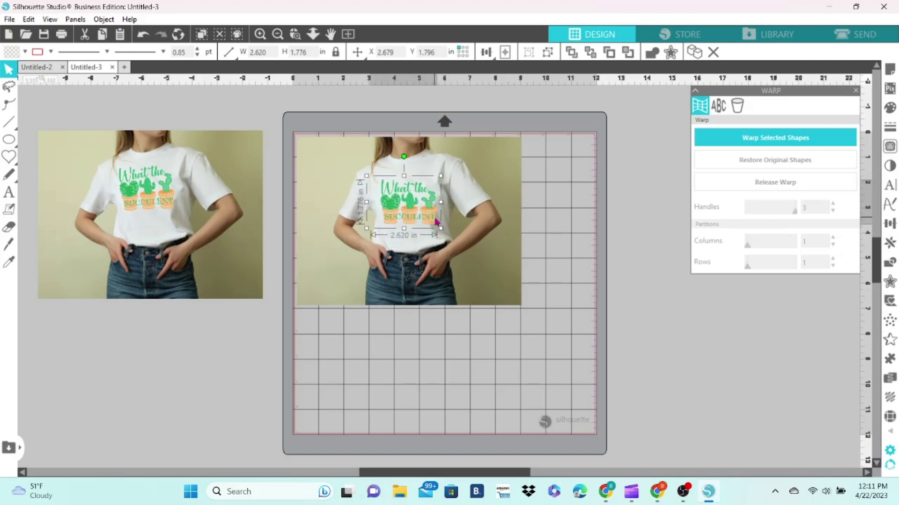
pyautogui.rightClick(435, 222)
pyautogui.click(466, 341)
pyautogui.moveTo(149, 216); pyautogui.dragTo(182, 215)
pyautogui.moveTo(527, 311); pyautogui.dragTo(516, 206)
pyautogui.click(9, 20)
pyautogui.click(46, 207)
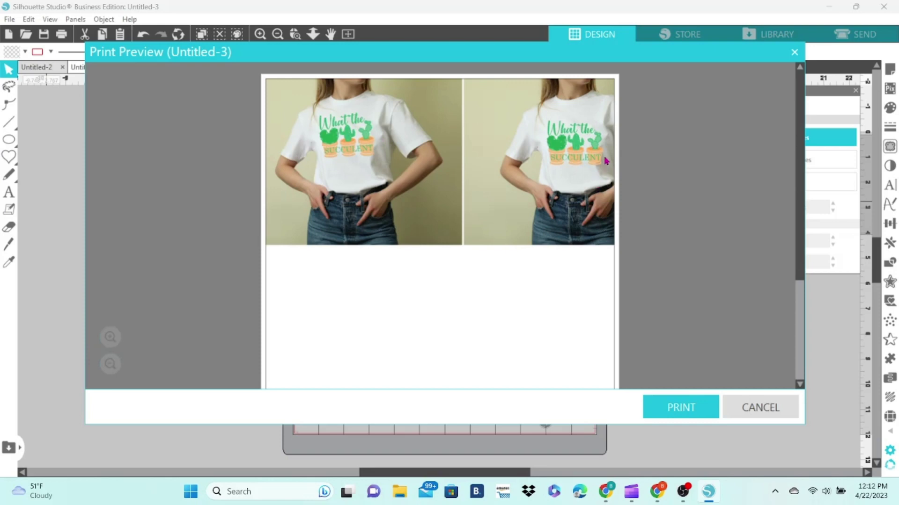
pyautogui.click(742, 409)
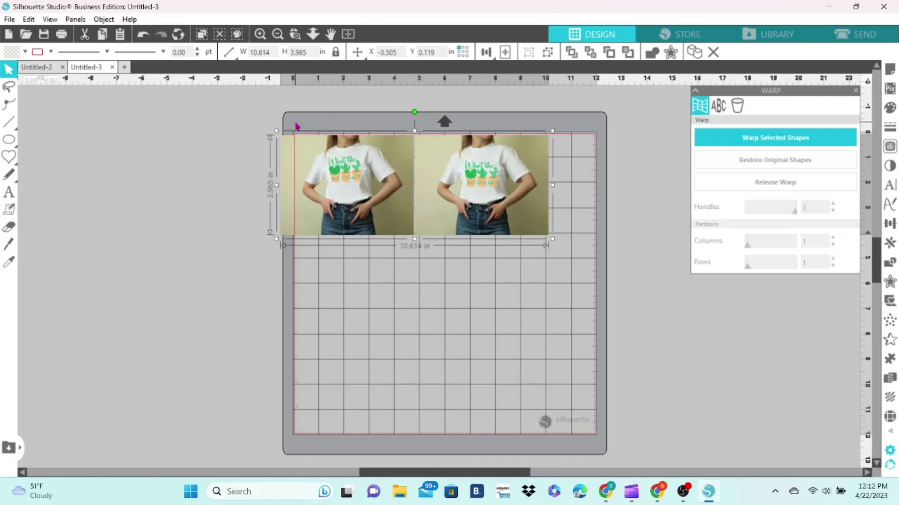
pyautogui.click(144, 35)
pyautogui.click(143, 34)
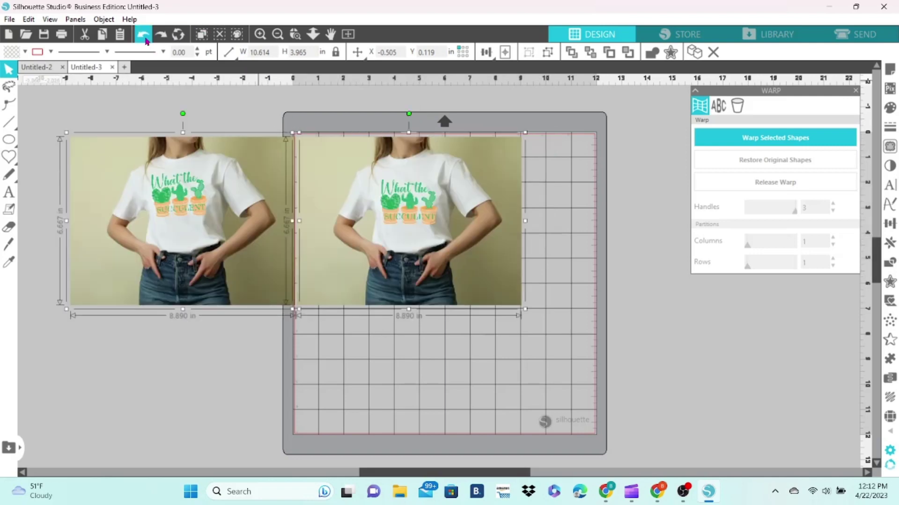
pyautogui.click(143, 34)
pyautogui.click(143, 35)
pyautogui.click(143, 36)
pyautogui.click(144, 36)
pyautogui.click(144, 35)
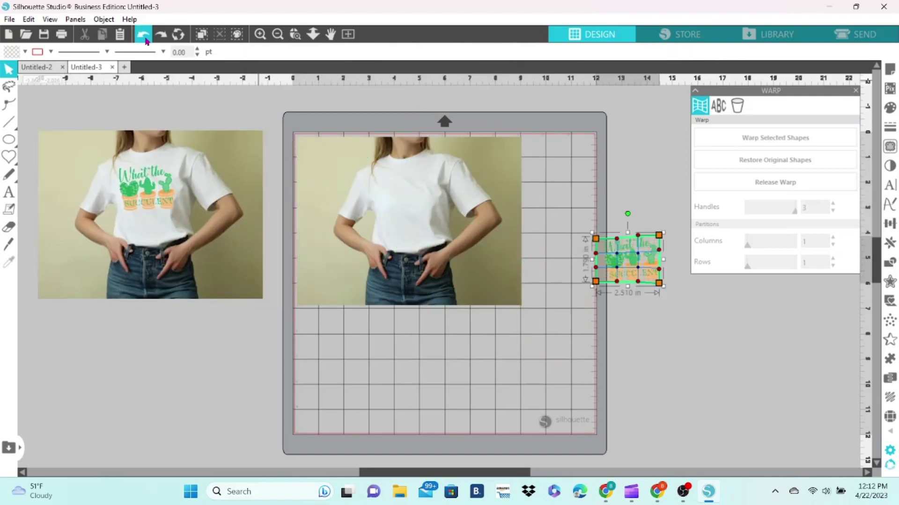
pyautogui.click(143, 35)
pyautogui.click(145, 39)
pyautogui.click(145, 38)
pyautogui.click(145, 38)
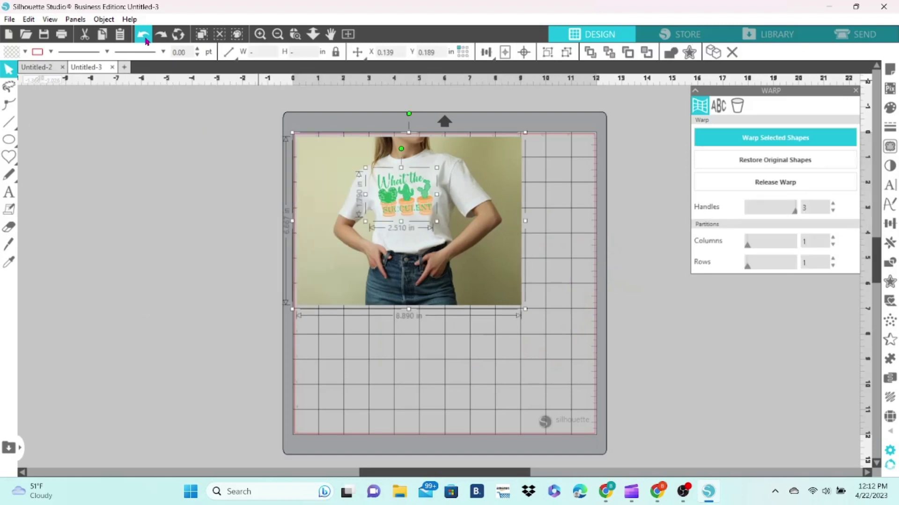
pyautogui.click(143, 34)
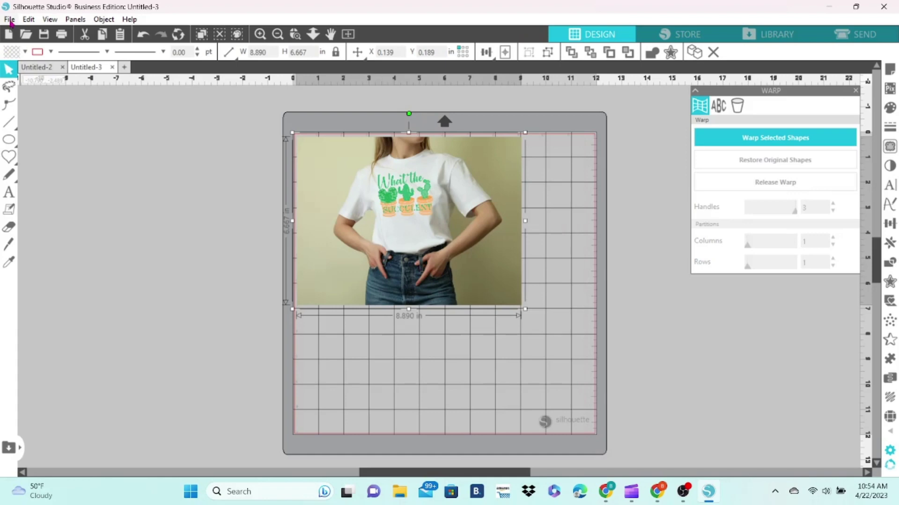
# - Set up a Save to Hard Drive export of the shirt mockup as JPEG, entering 300 dots per inch
pyautogui.click(9, 20)
pyautogui.moveTo(38, 147)
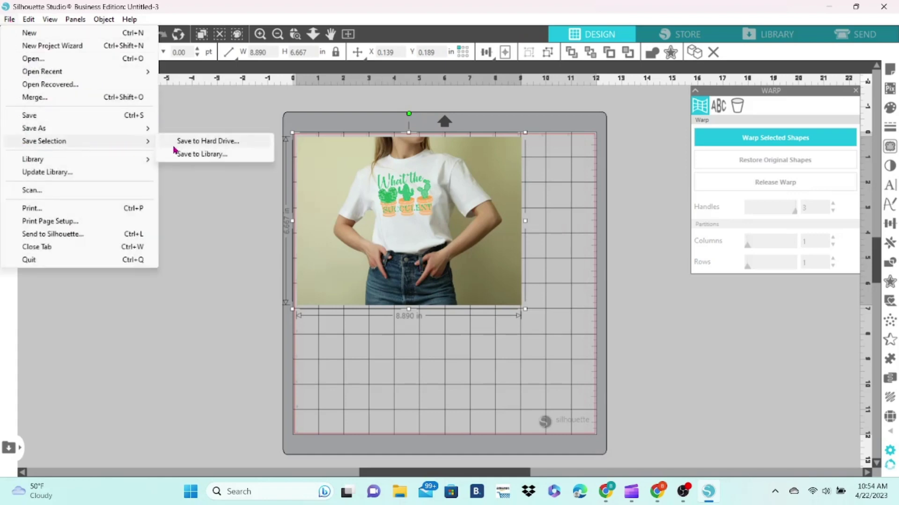
pyautogui.click(193, 146)
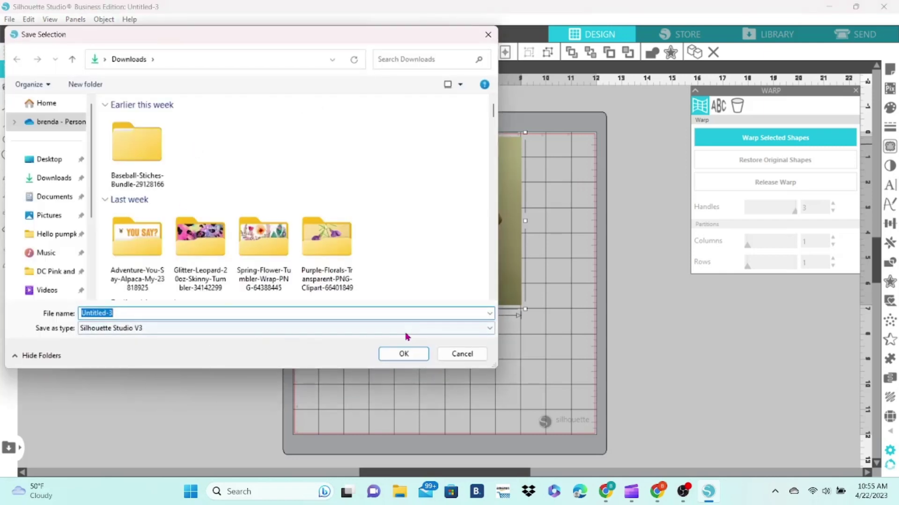
pyautogui.click(489, 328)
pyautogui.click(438, 375)
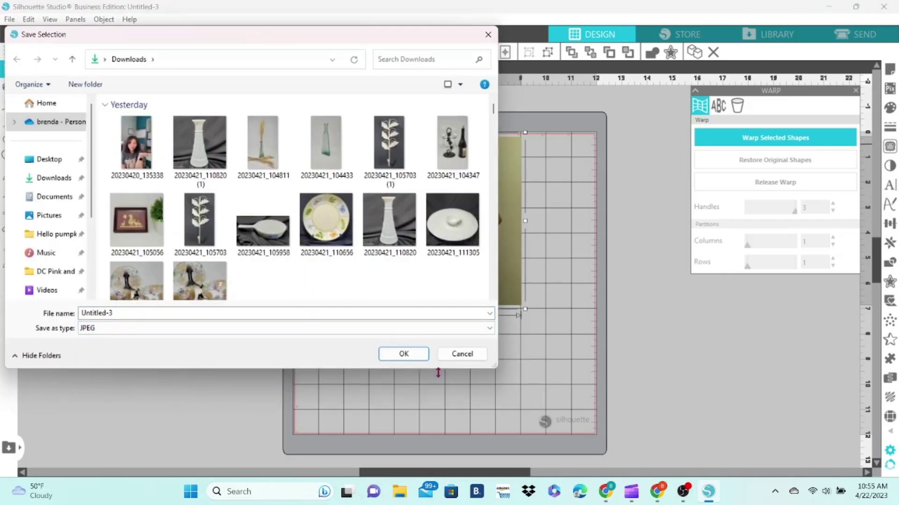
pyautogui.click(420, 357)
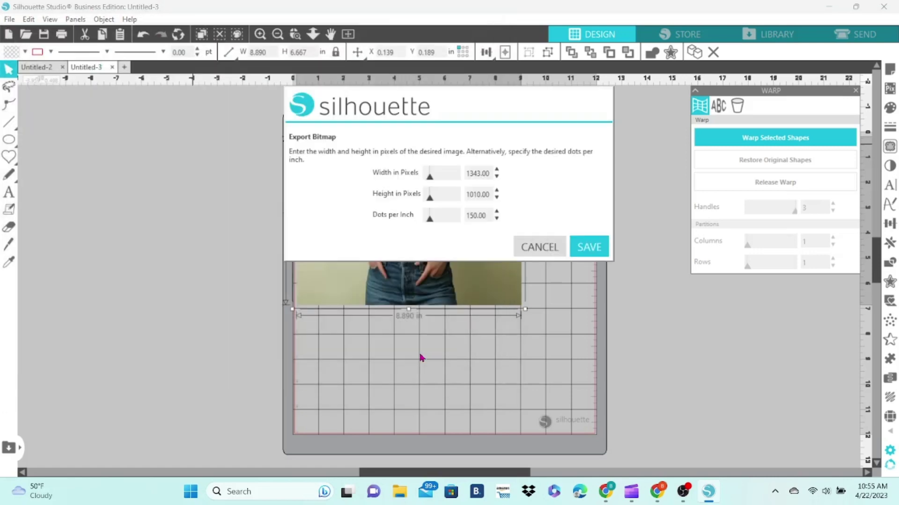
pyautogui.doubleClick(489, 215)
pyautogui.write('30')
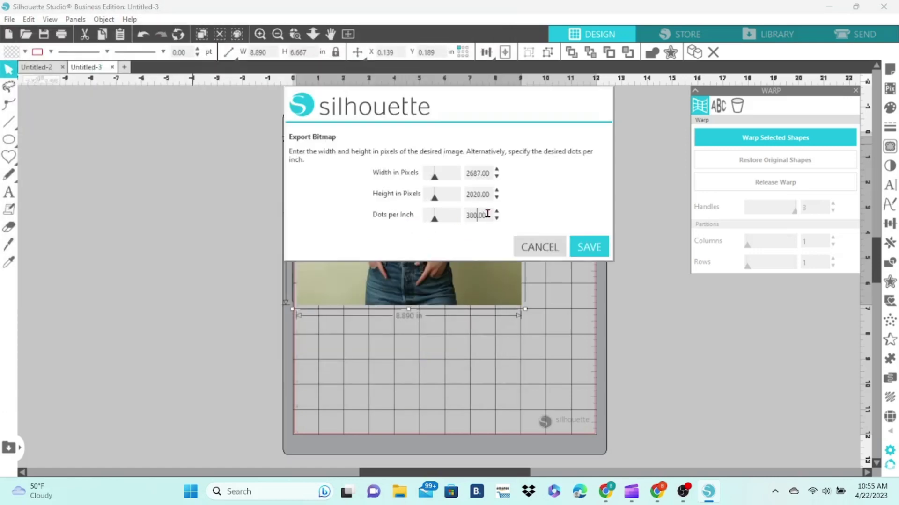